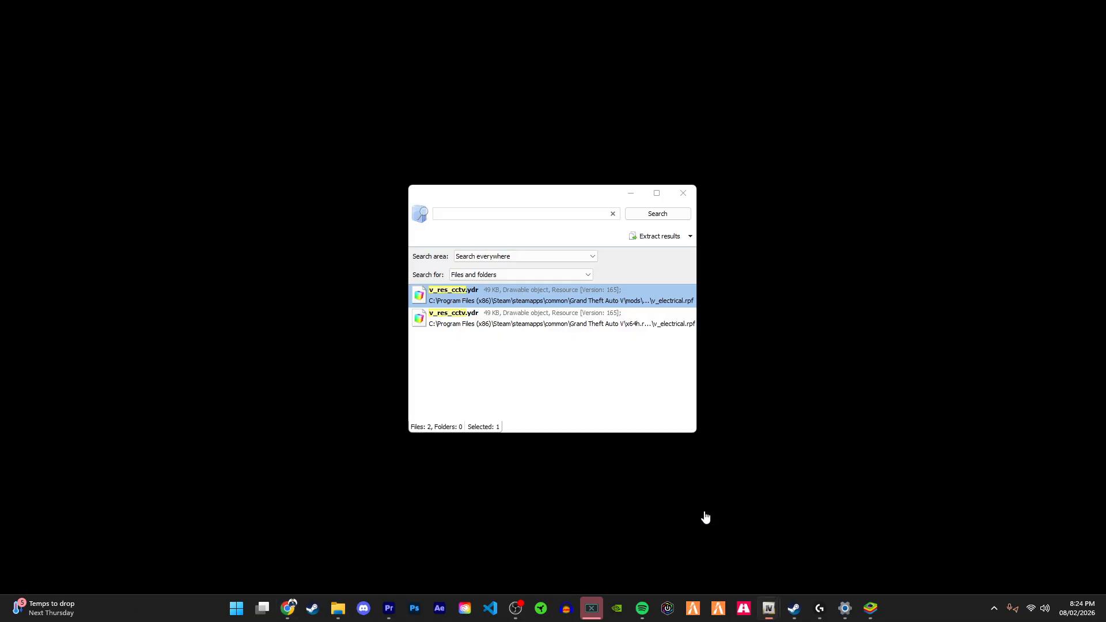
# Step: Search the game files for v_res_cctv
pyautogui.click(704, 519)
pyautogui.click(514, 213)
pyautogui.hotkey('ctrl', 'a')
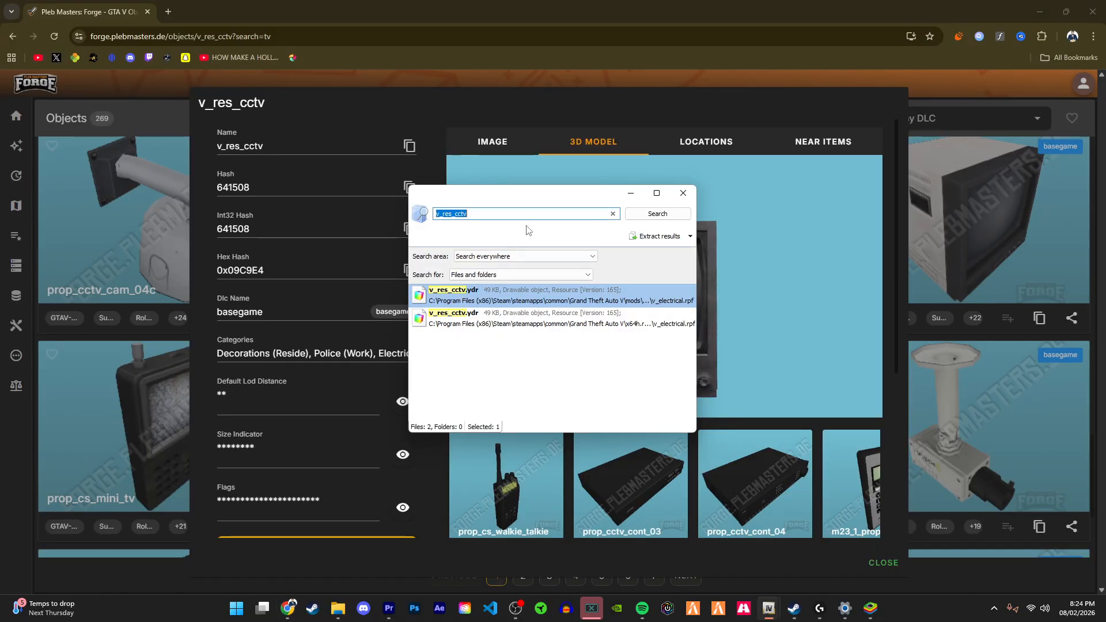
pyautogui.write('v_res_cctv')
pyautogui.click(641, 216)
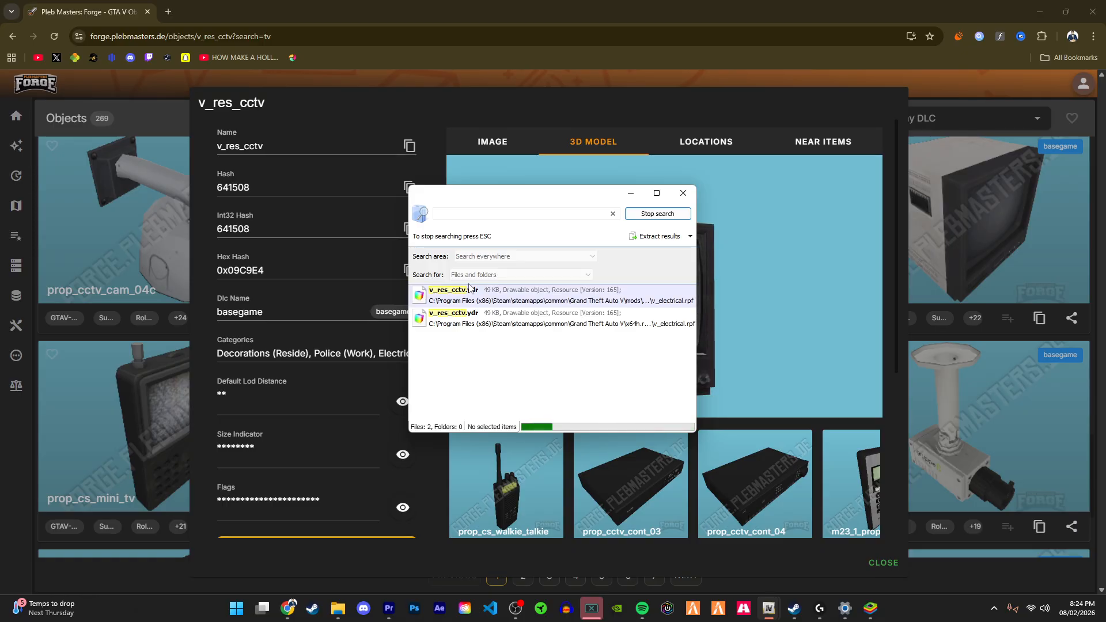
# Step: Open the v_res_cctv.ydr model in the model viewer and export its embedded textures to the textreplace\stairs folder
pyautogui.doubleClick(497, 294)
pyautogui.doubleClick(495, 448)
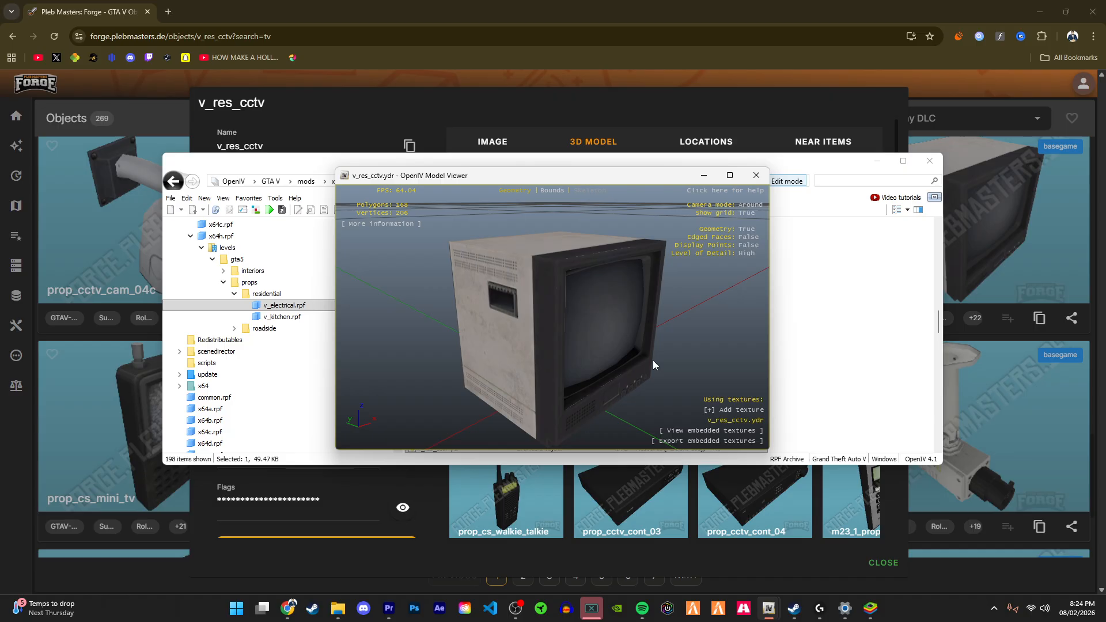
pyautogui.moveTo(503, 344); pyautogui.dragTo(625, 259)
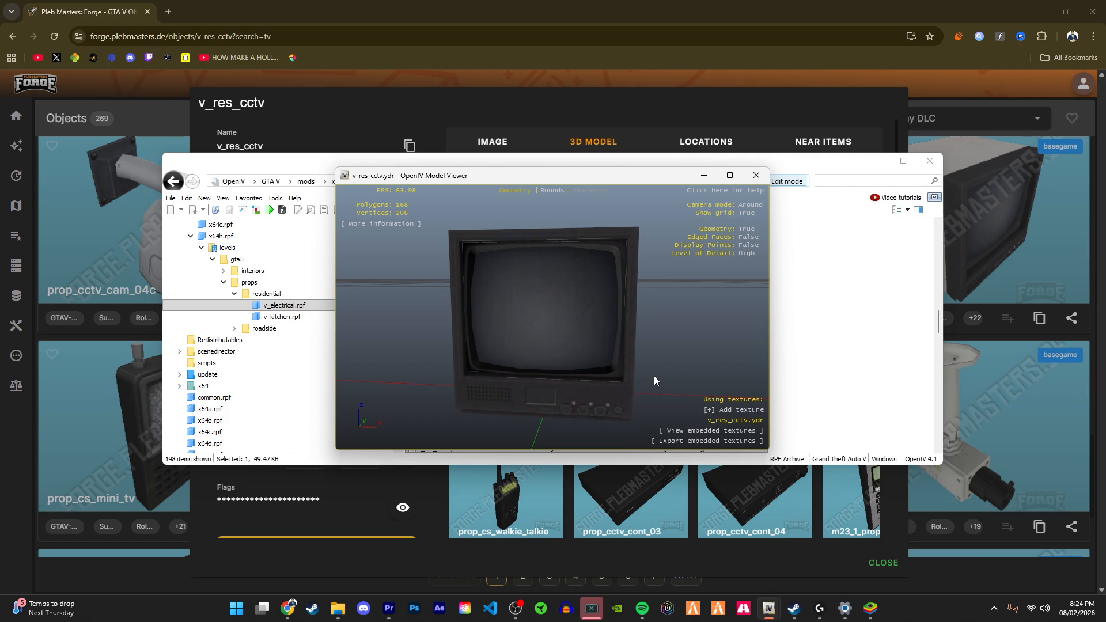
pyautogui.moveTo(655, 375); pyautogui.dragTo(685, 365)
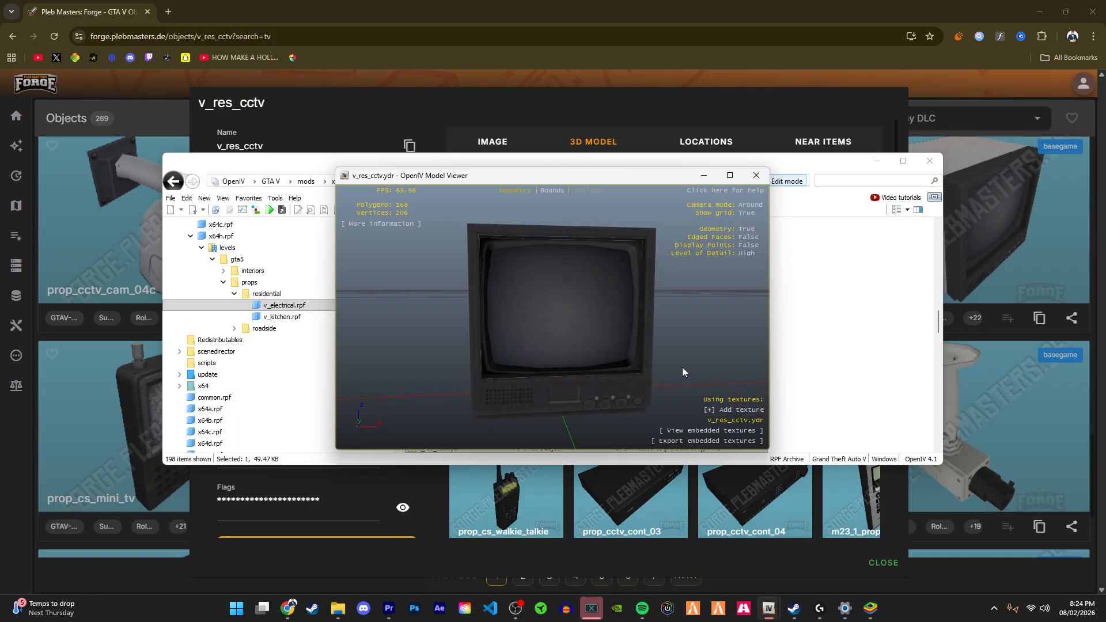
pyautogui.moveTo(682, 367); pyautogui.dragTo(601, 367)
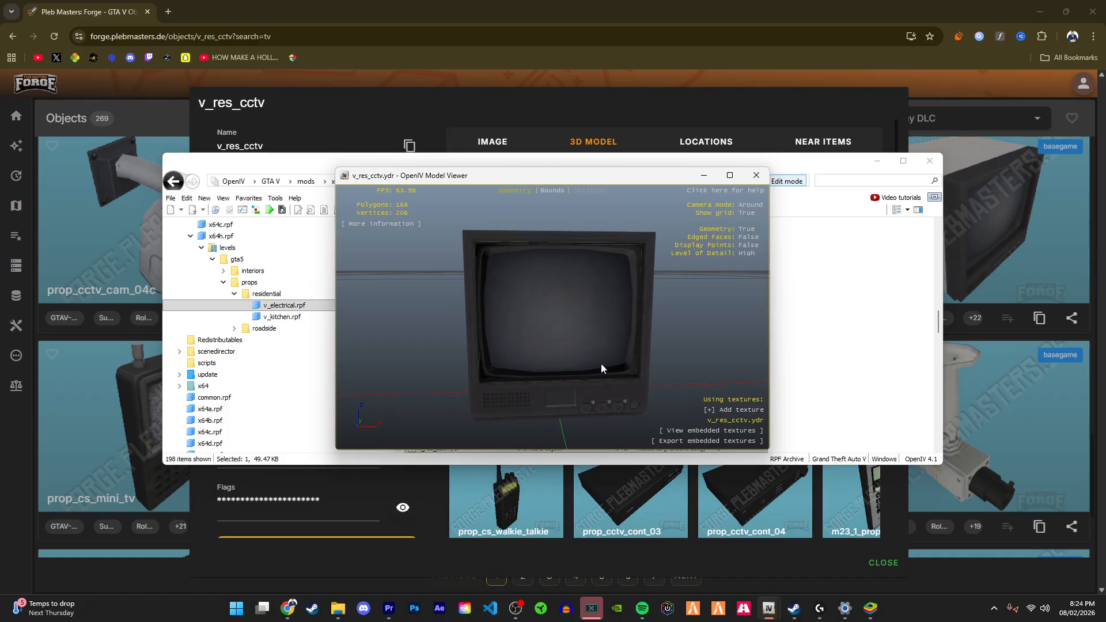
pyautogui.click(668, 442)
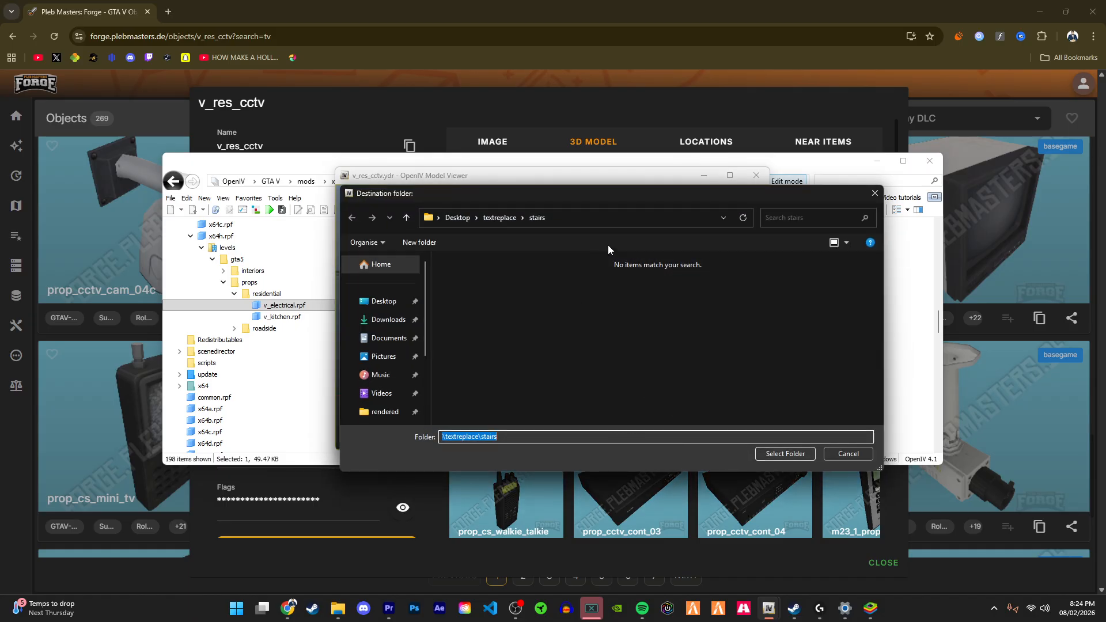
pyautogui.click(786, 454)
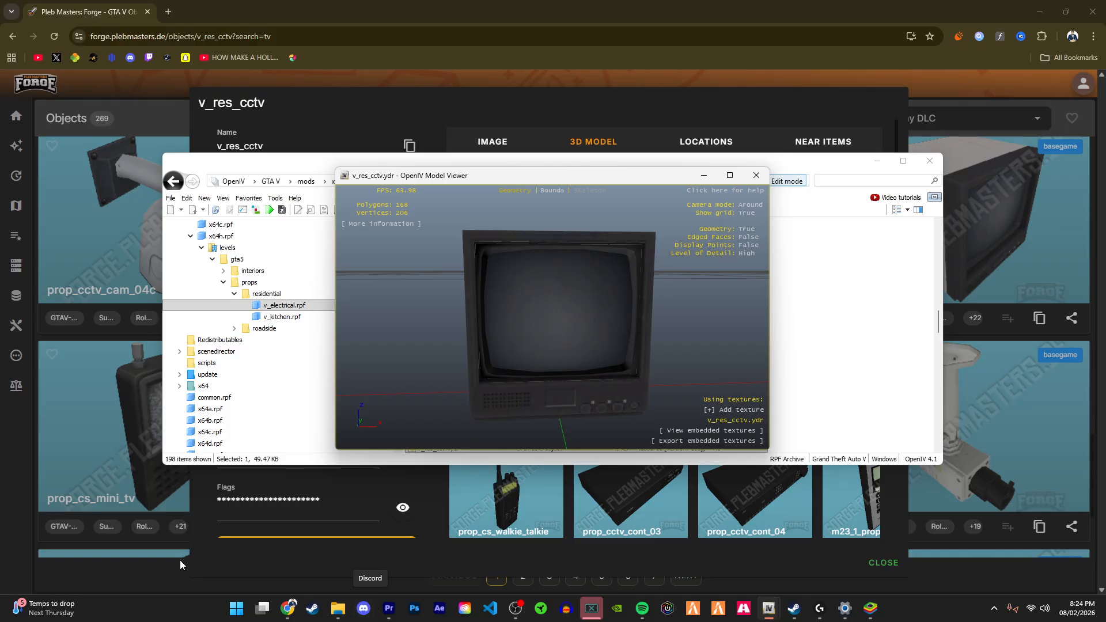
# Step: Search the web for nvidia texture tools and open the NVIDIA Texture Tools Exporter page
pyautogui.click(167, 11)
pyautogui.write('n')
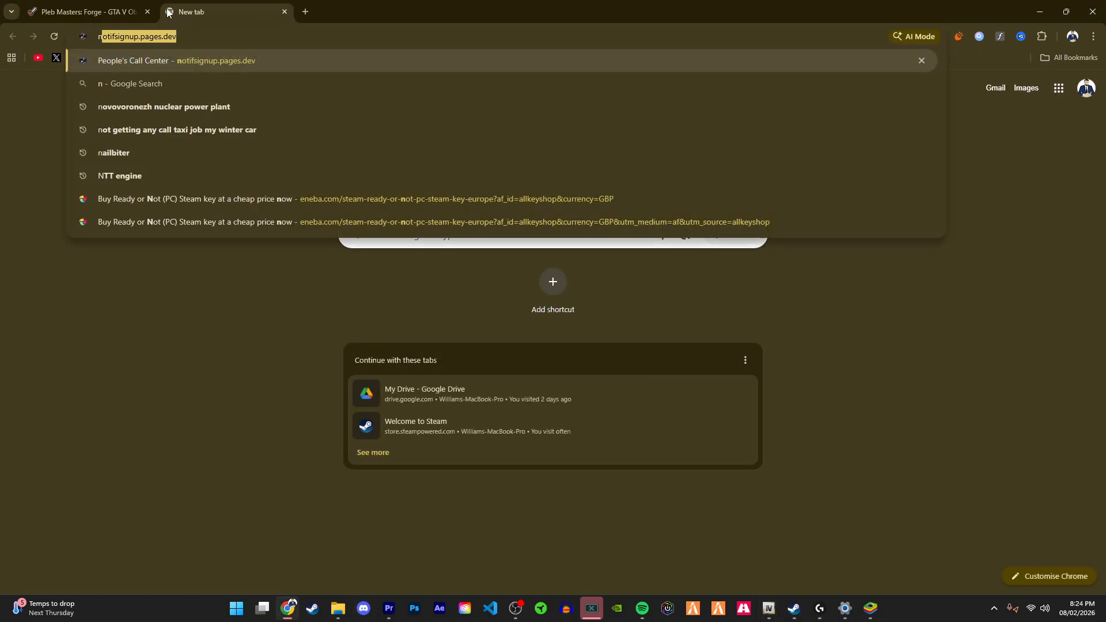
pyautogui.write('ivida')
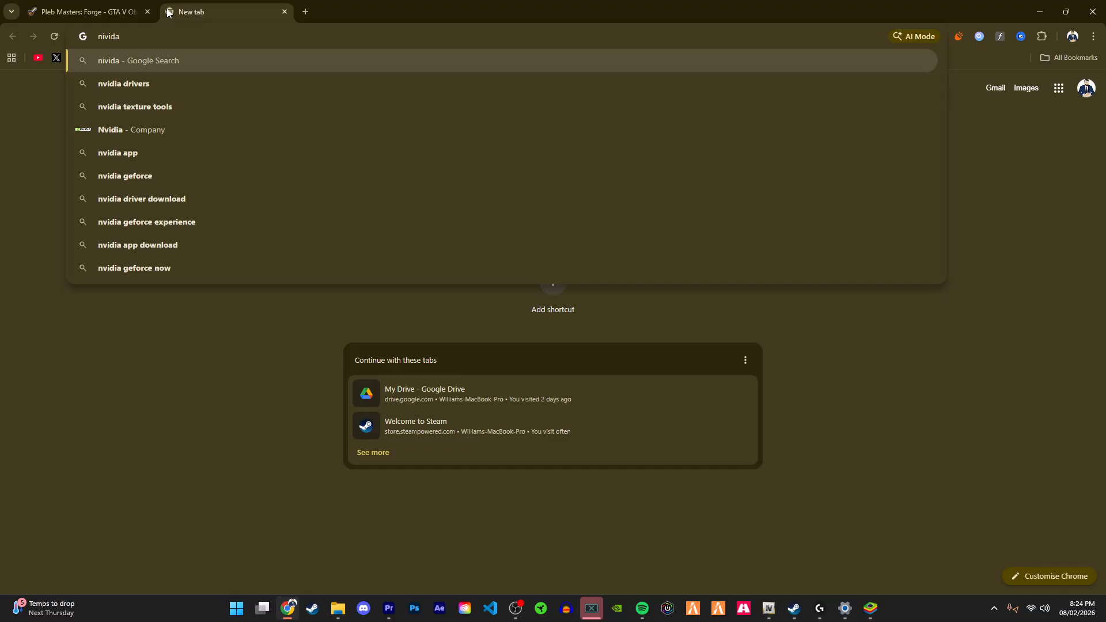
pyautogui.press('Down')
pyautogui.press('Down')
pyautogui.press('Down')
pyautogui.press('Up')
pyautogui.press('Return')
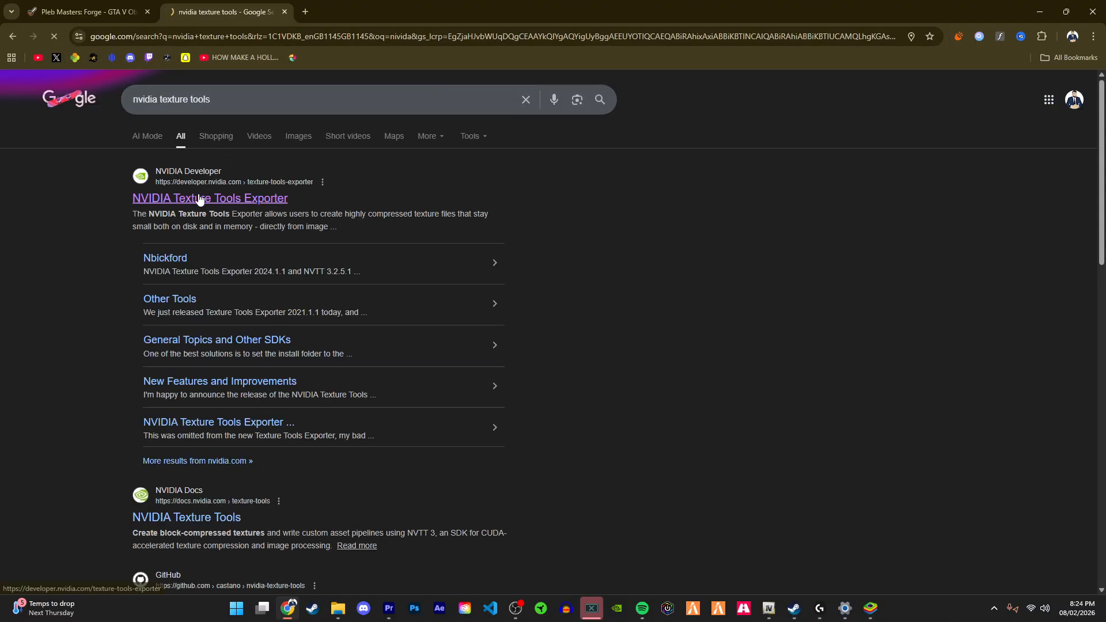
pyautogui.click(199, 199)
# Step: Review the Texture Tools Exporter downloads for the Adobe Photoshop Plugin and close the tab
pyautogui.scroll(-12, 390, 280)
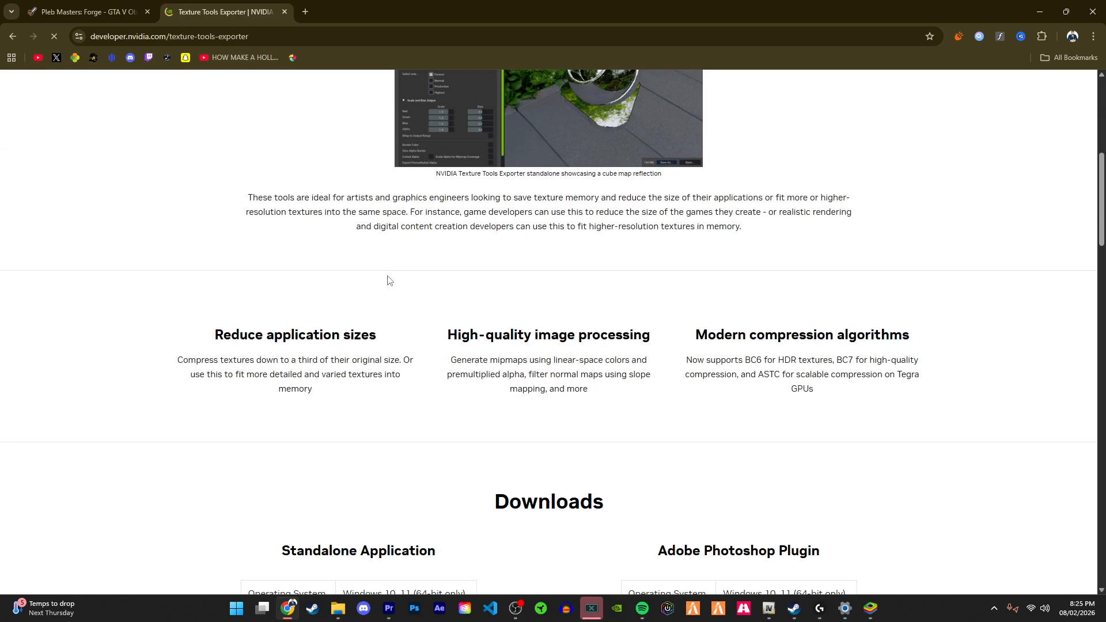
pyautogui.scroll(2, 668, 240)
pyautogui.click(764, 325)
pyautogui.moveTo(658, 326); pyautogui.dragTo(761, 325)
pyautogui.click(765, 326)
pyautogui.moveTo(833, 326); pyautogui.dragTo(753, 326)
pyautogui.click(808, 325)
pyautogui.click(672, 333)
pyautogui.click(747, 328)
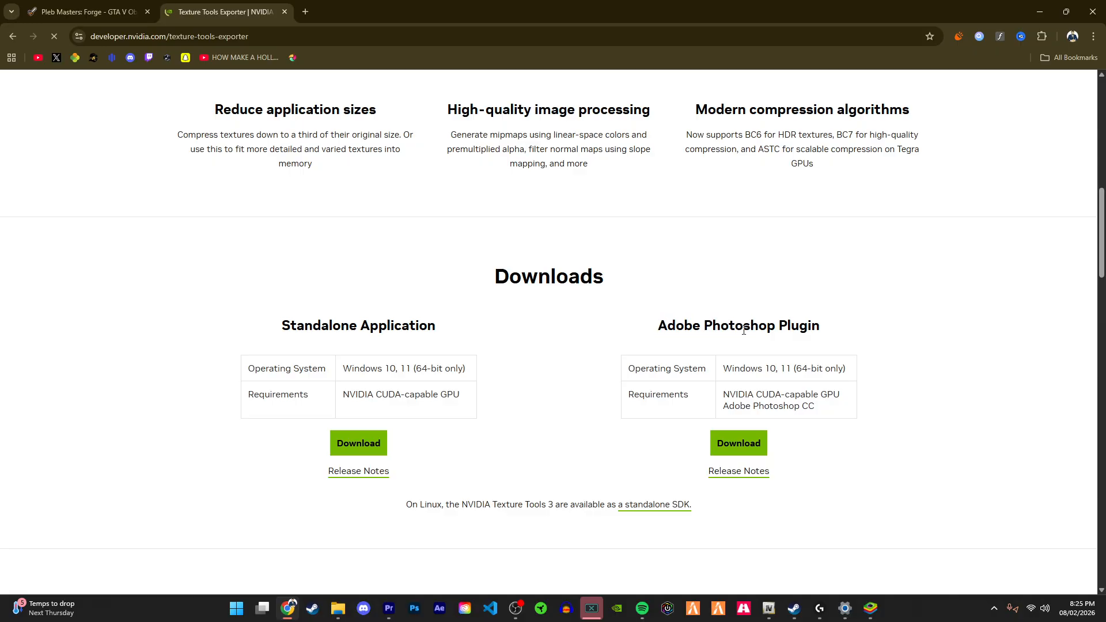
pyautogui.moveTo(726, 332); pyautogui.dragTo(743, 330)
pyautogui.moveTo(657, 338); pyautogui.dragTo(742, 326)
pyautogui.click(680, 325)
pyautogui.click(655, 327)
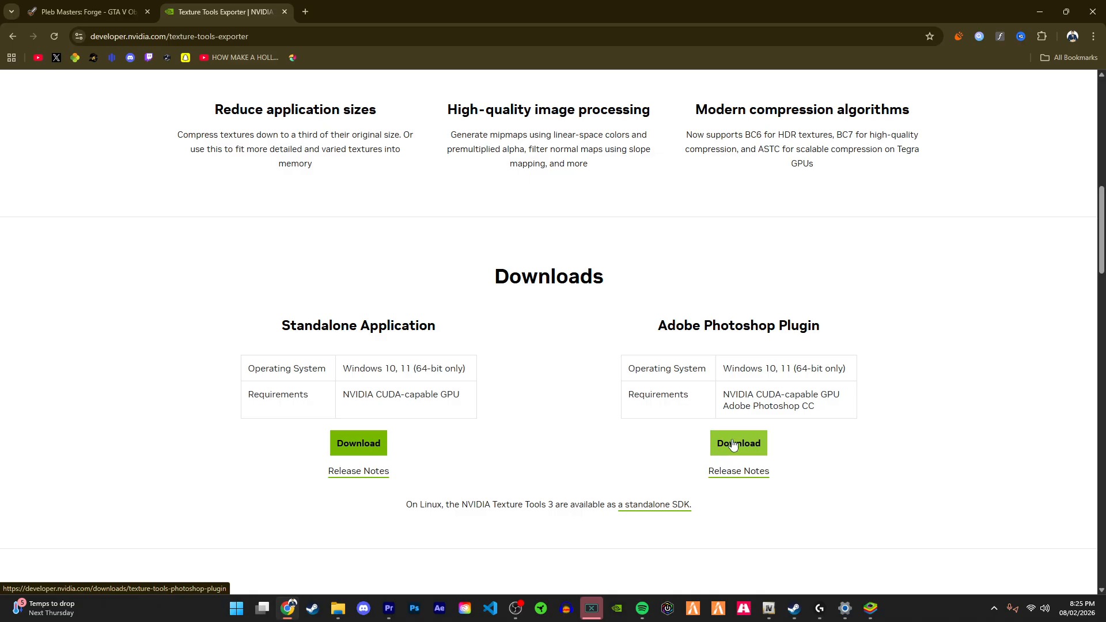
pyautogui.moveTo(643, 322)
pyautogui.mouseDown()
pyautogui.moveTo(800, 327)
pyautogui.moveTo(655, 318)
pyautogui.mouseUp()
pyautogui.click(831, 327)
pyautogui.click(643, 316)
pyautogui.scroll(3, 230, 123)
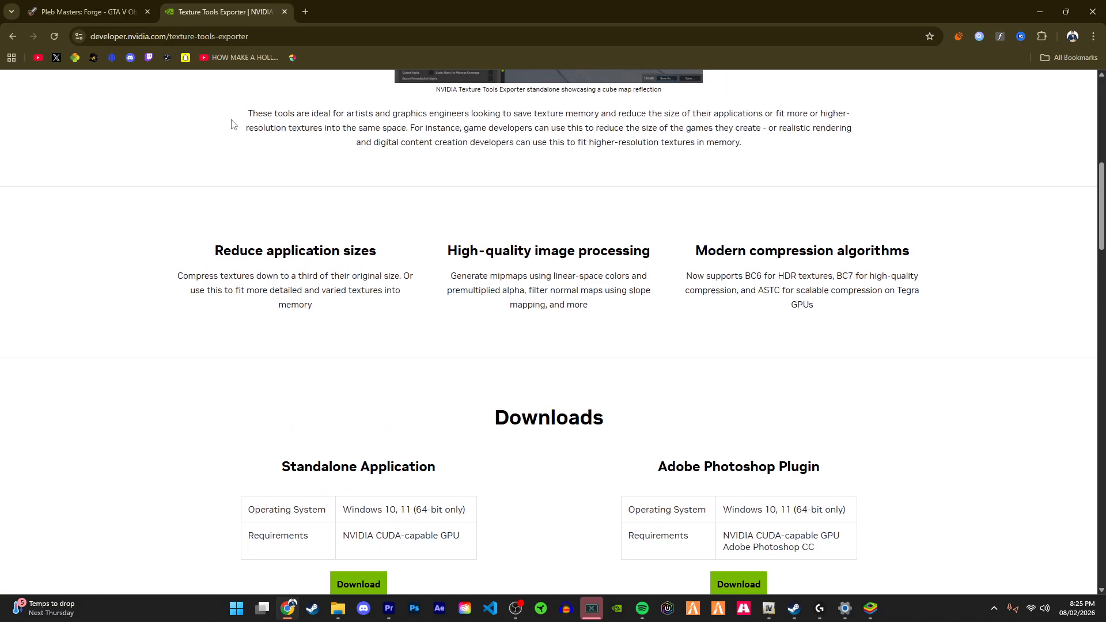
pyautogui.click(286, 12)
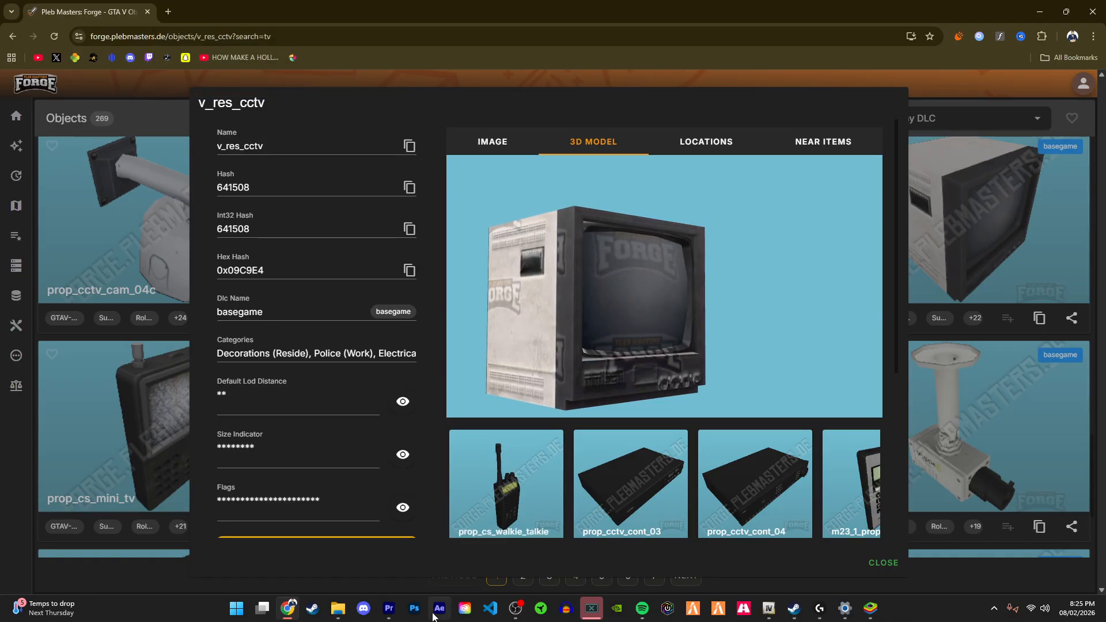
# Step: Open the exported texture mh_v_cctv_d.dds in Photoshop with the default DDS read options
pyautogui.click(410, 611)
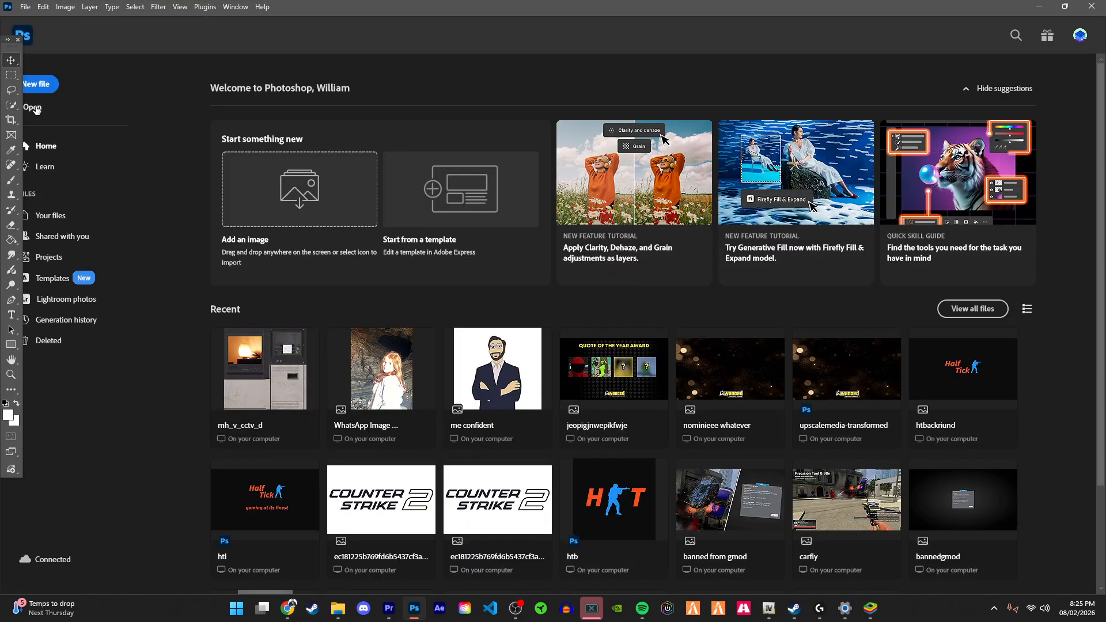
pyautogui.click(36, 108)
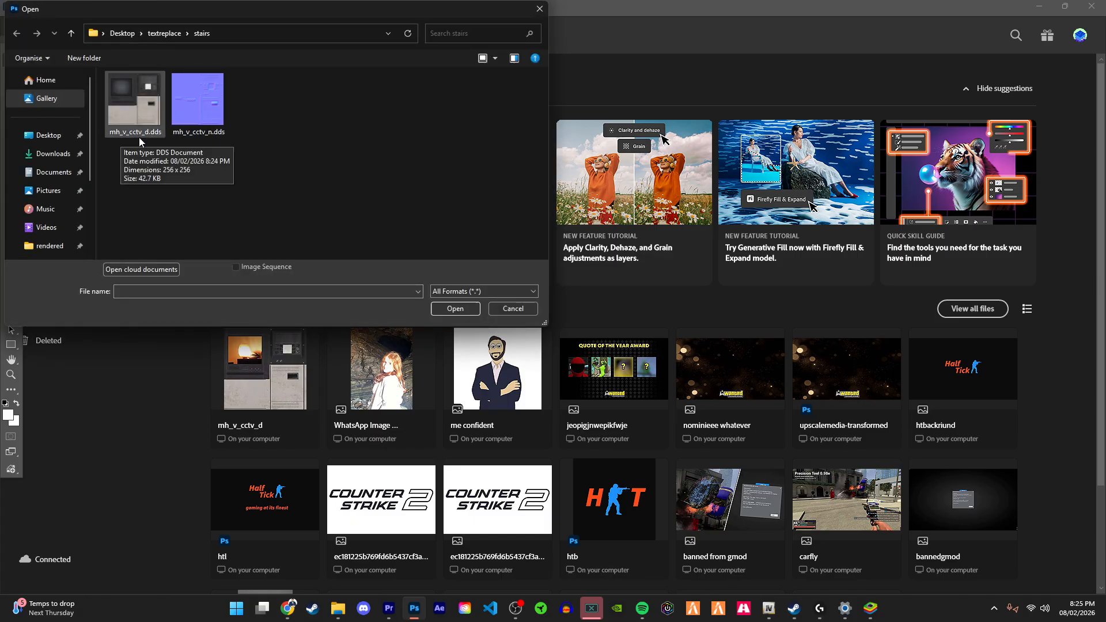
pyautogui.doubleClick(129, 117)
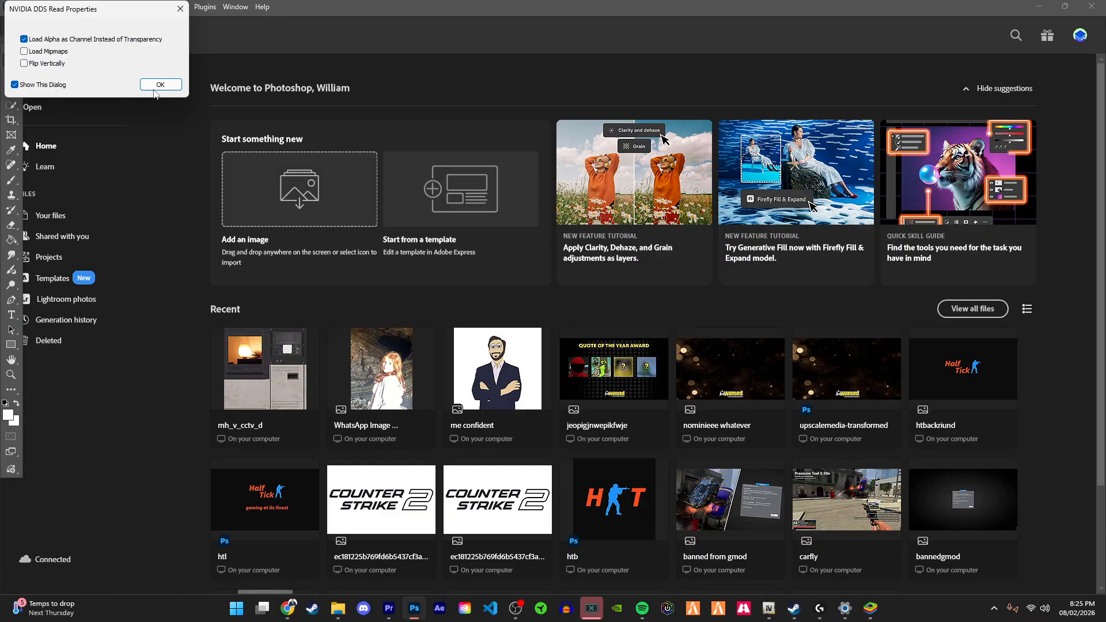
pyautogui.click(160, 85)
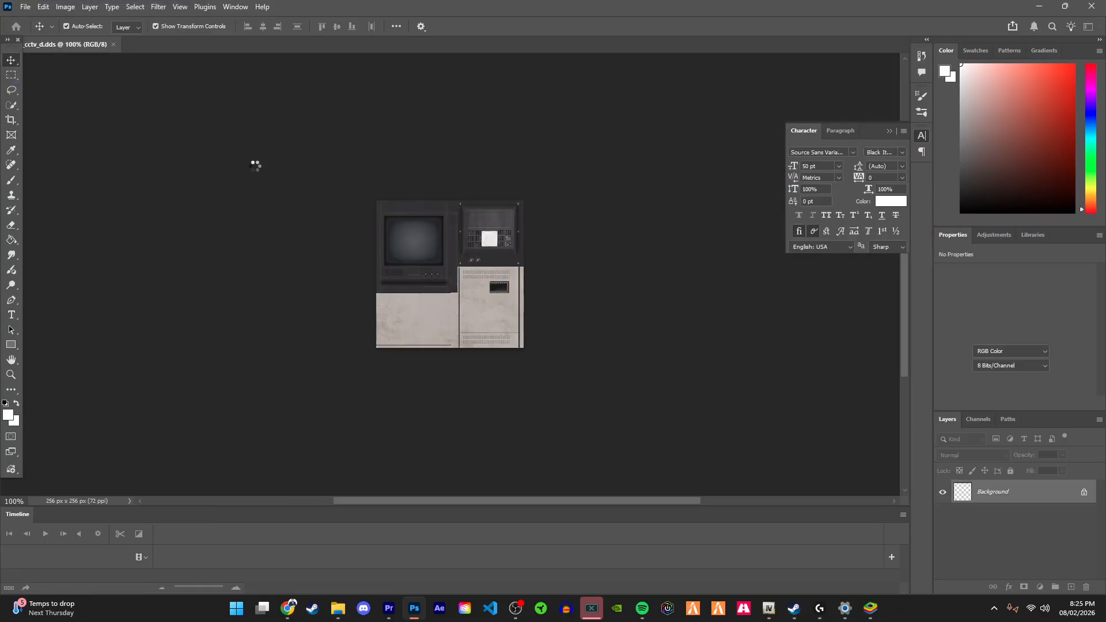
# Step: Zoom in on the monitor screen in the texture and select the screen area with a rectangular marquee
pyautogui.click(8, 380)
pyautogui.moveTo(377, 232)
pyautogui.mouseDown()
pyautogui.moveTo(434, 232)
pyautogui.moveTo(398, 233)
pyautogui.mouseUp()
pyautogui.moveTo(540, 304); pyautogui.dragTo(518, 303)
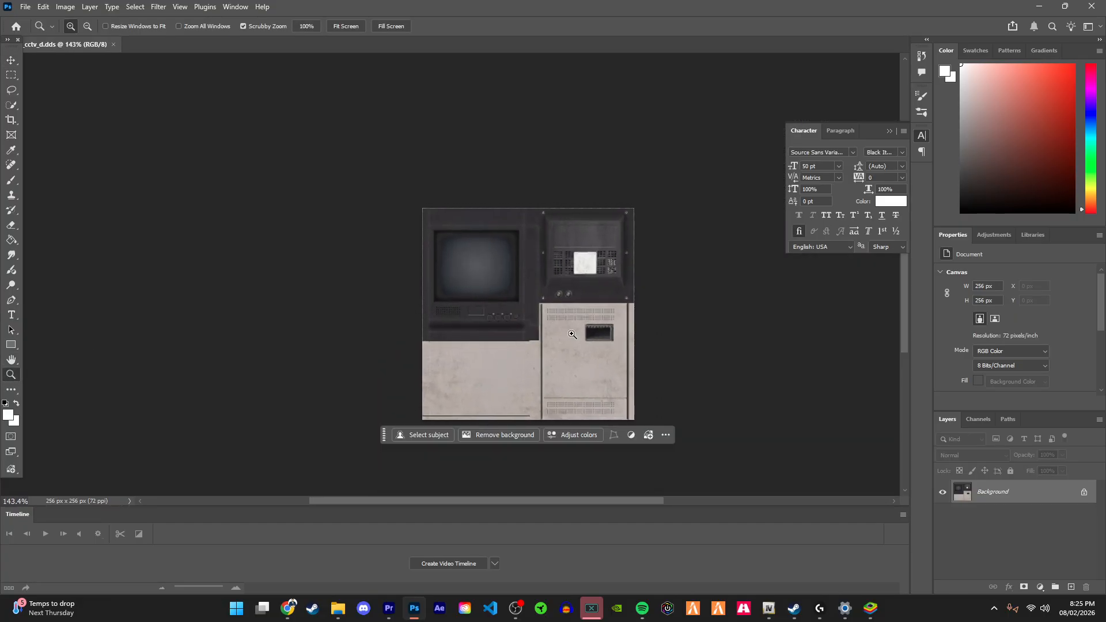
pyautogui.moveTo(491, 264); pyautogui.dragTo(522, 242)
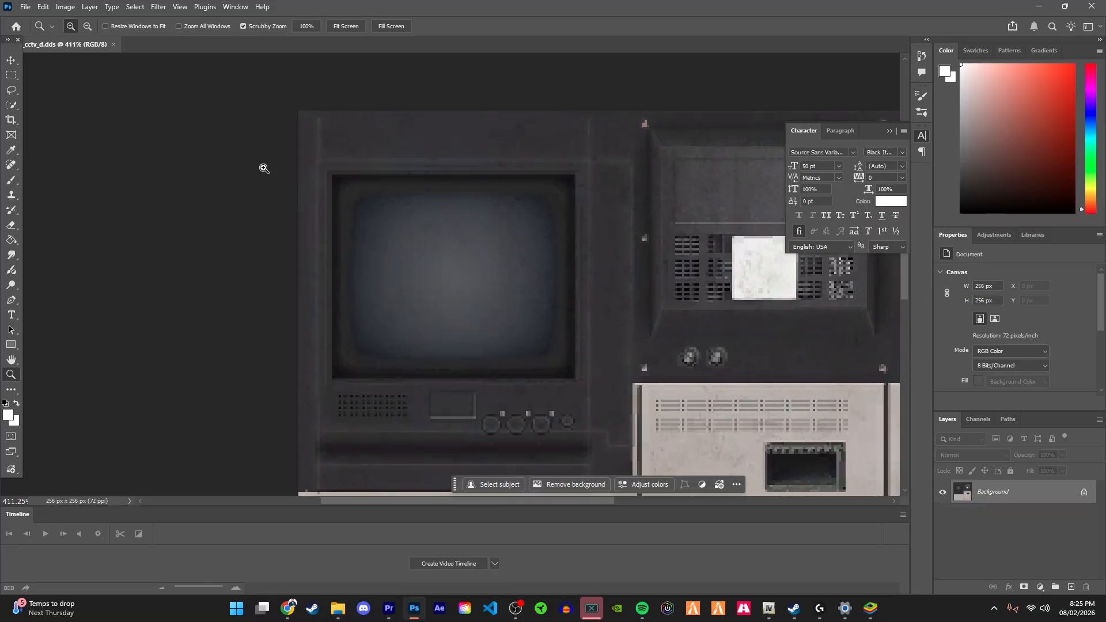
pyautogui.click(11, 76)
pyautogui.click(11, 61)
pyautogui.click(11, 376)
pyautogui.moveTo(391, 361); pyautogui.dragTo(499, 322)
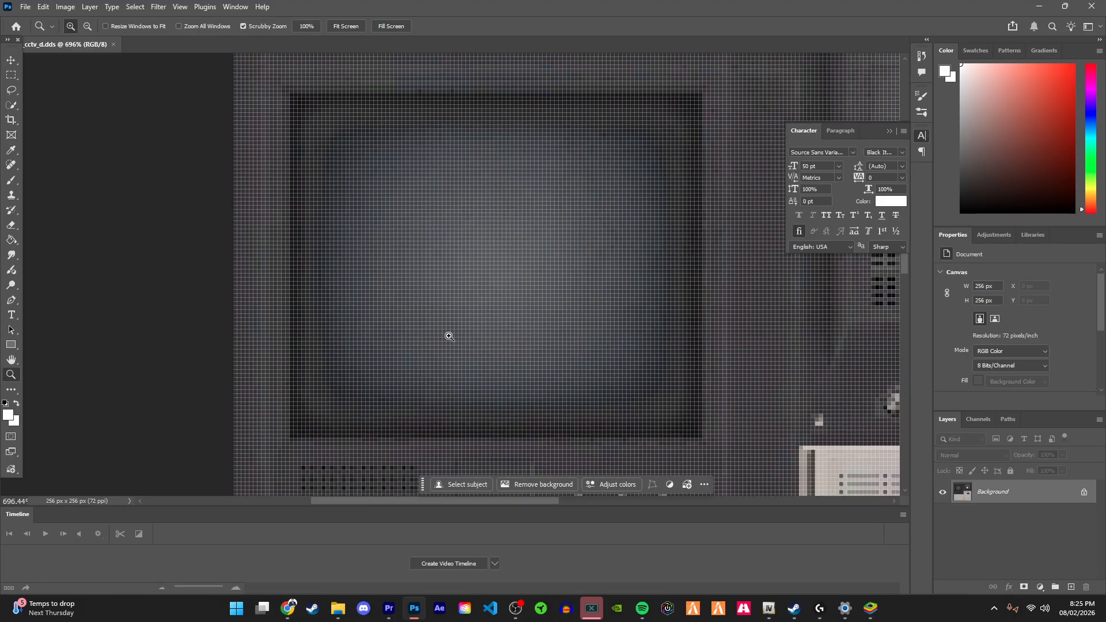
pyautogui.press('m')
pyautogui.moveTo(292, 95); pyautogui.dragTo(702, 437)
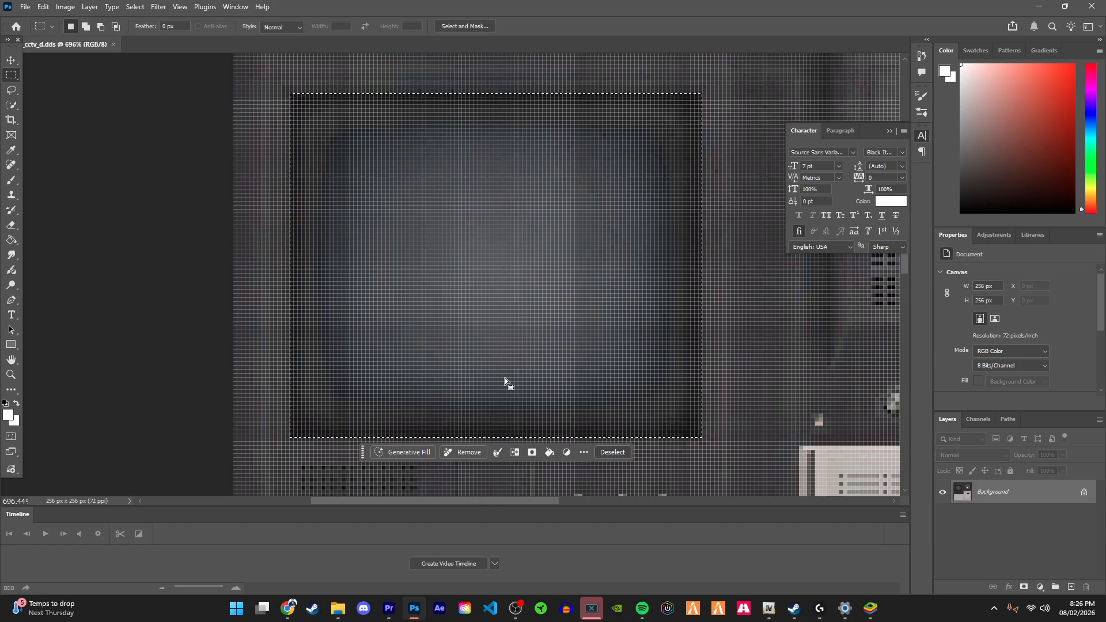
# Step: Fill the selected screen area with white and deselect it
pyautogui.hotkey('shift', 'F5')
pyautogui.click(630, 176)
pyautogui.click(64, 7)
pyautogui.moveTo(44, 7)
pyautogui.click(72, 131)
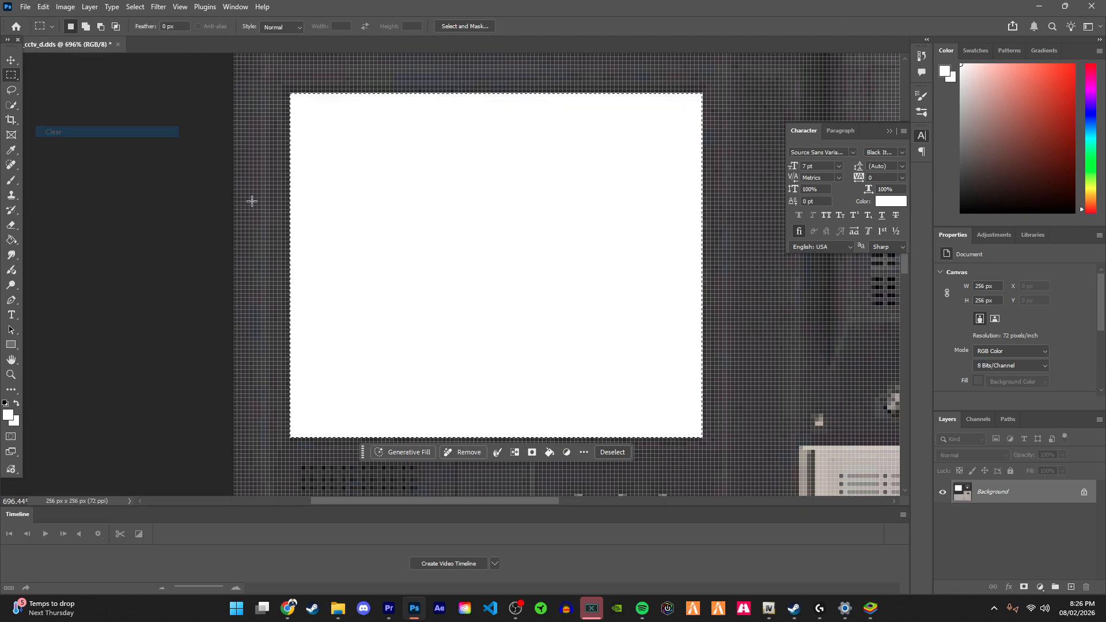
pyautogui.press('v')
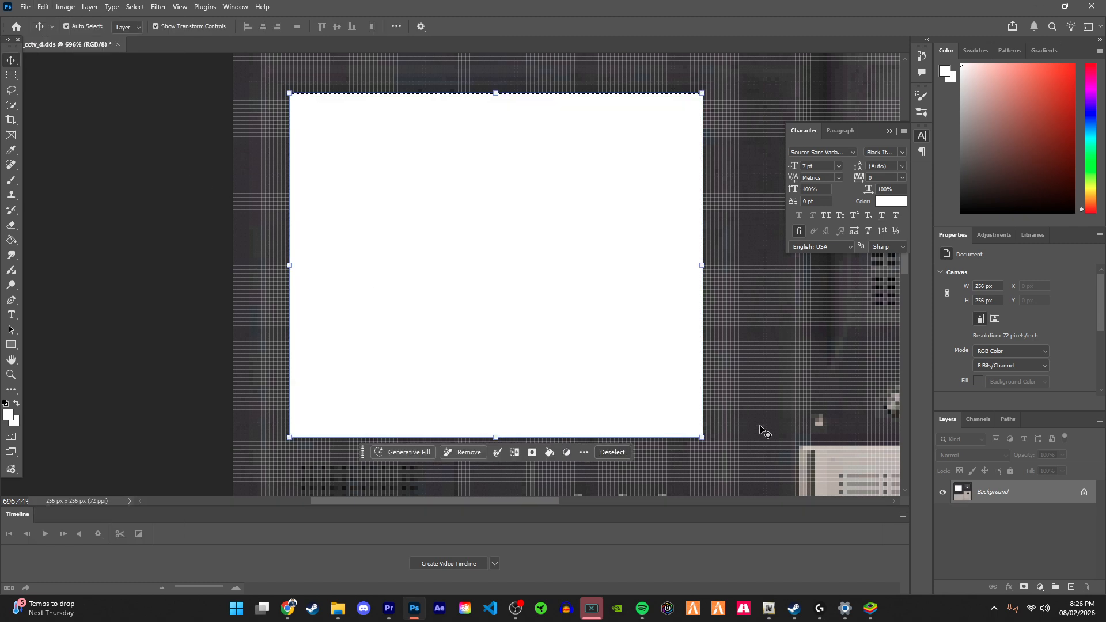
pyautogui.click(611, 452)
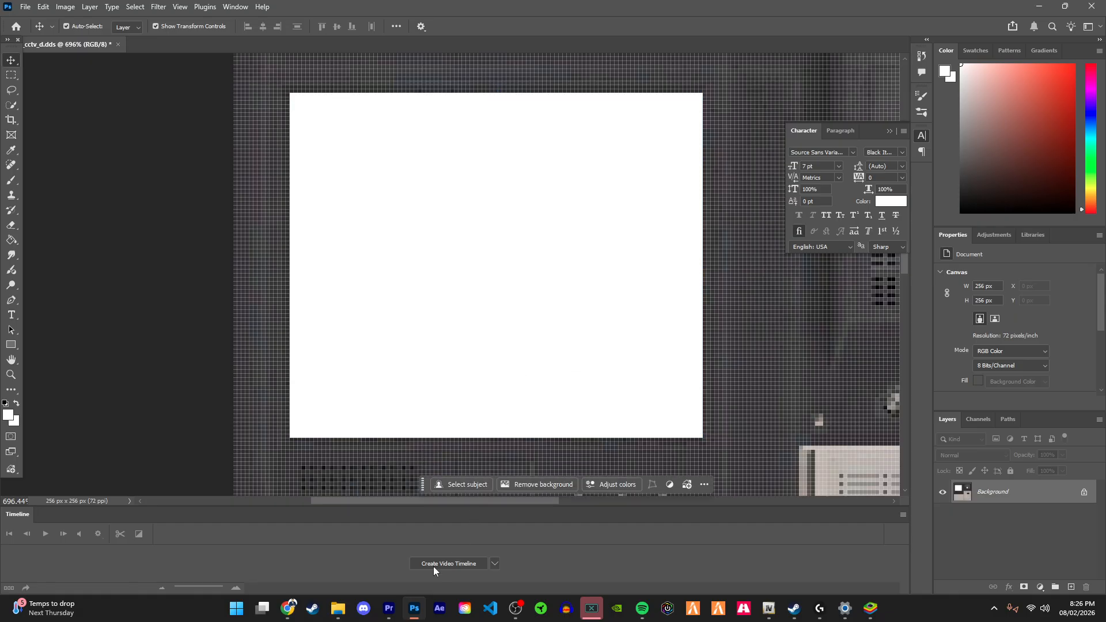
# Step: Paste a copied image and scale it to cover the screen area, about 121% wide and 85% high
pyautogui.hotkey('alt', 'Tab')
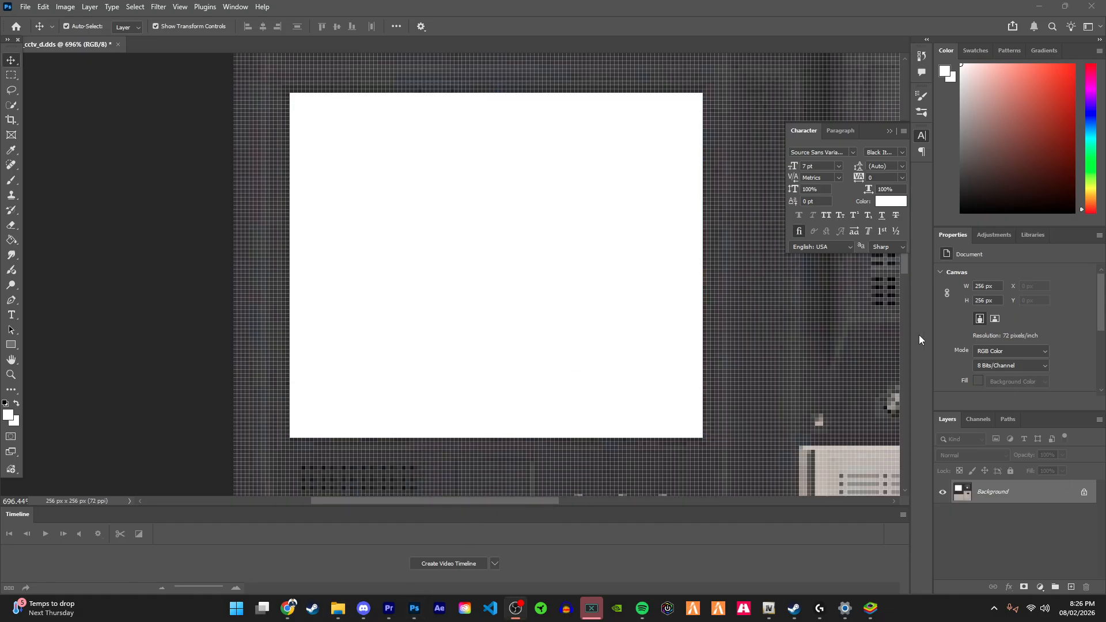
pyautogui.hotkey('alt', 'Tab')
pyautogui.hotkey('ctrl', 'v')
pyautogui.moveTo(413, 316); pyautogui.dragTo(360, 364)
pyautogui.hotkey('ctrl', 't')
pyautogui.scroll(-3, 359, 364)
pyautogui.moveTo(627, 452); pyautogui.dragTo(702, 394)
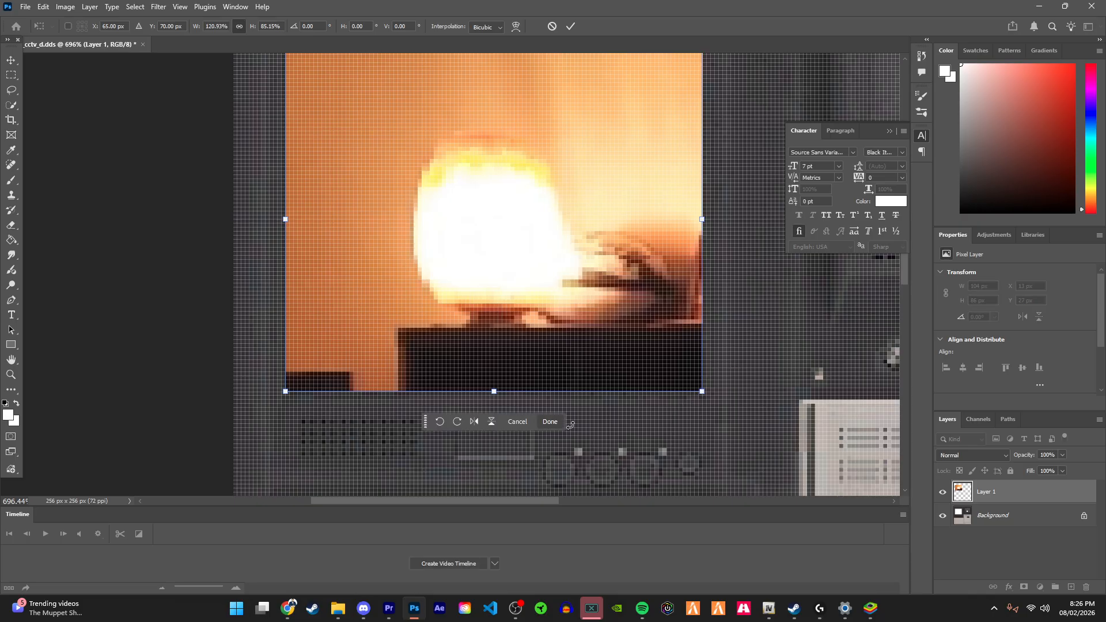
pyautogui.click(550, 423)
pyautogui.scroll(3, 691, 317)
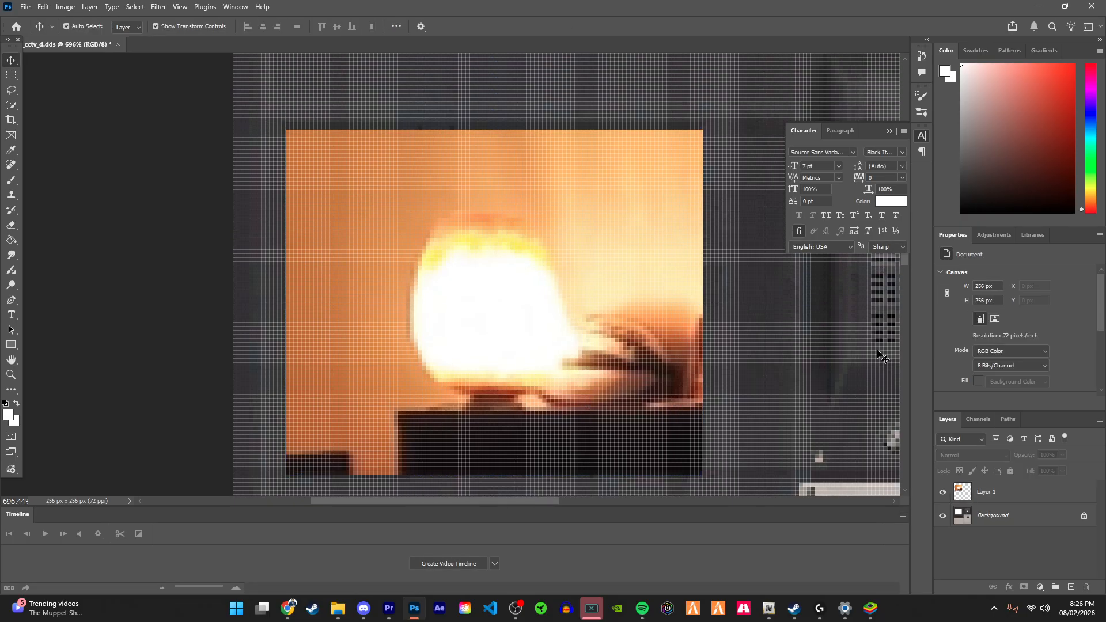
# Step: Merge the pasted image layer into the background layer of the texture
pyautogui.hotkey('ctrl', 's')
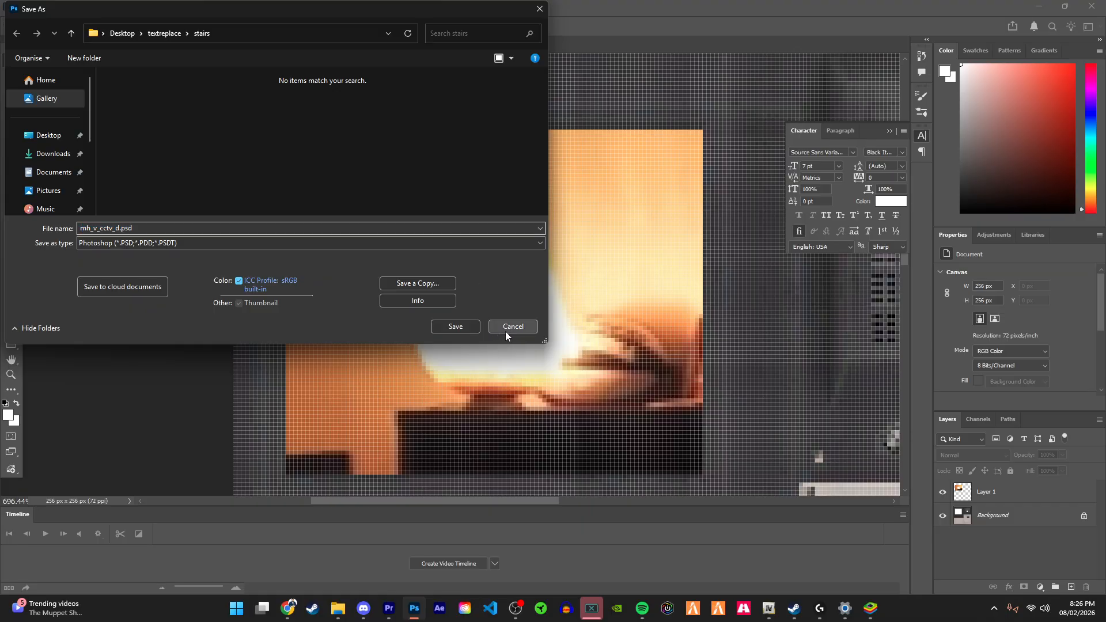
pyautogui.click(506, 330)
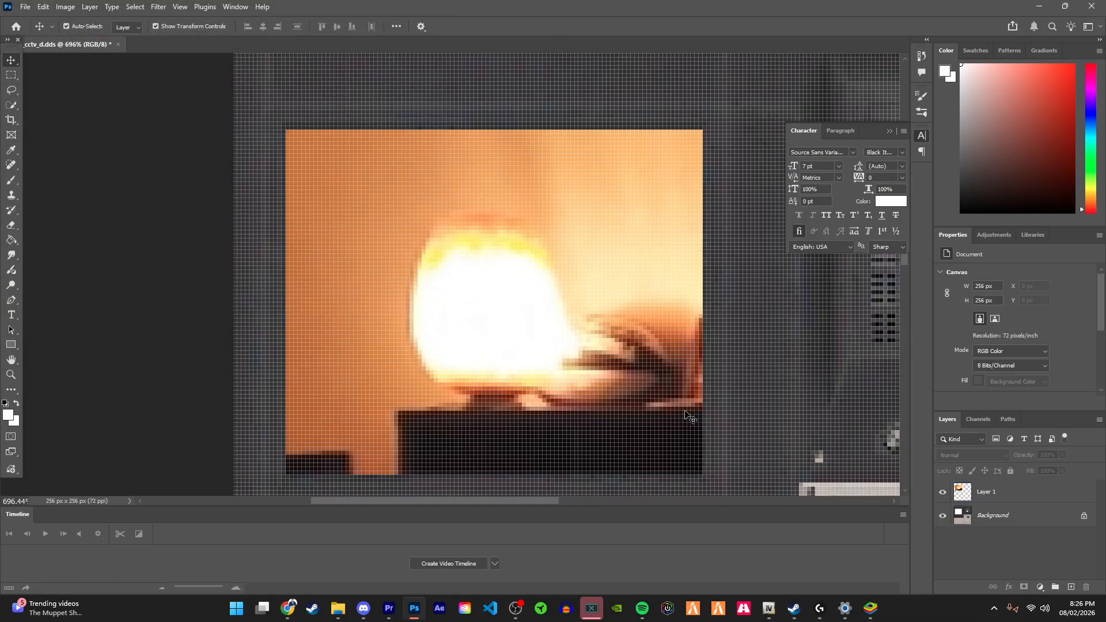
pyautogui.click(1010, 502)
pyautogui.rightClick(1005, 501)
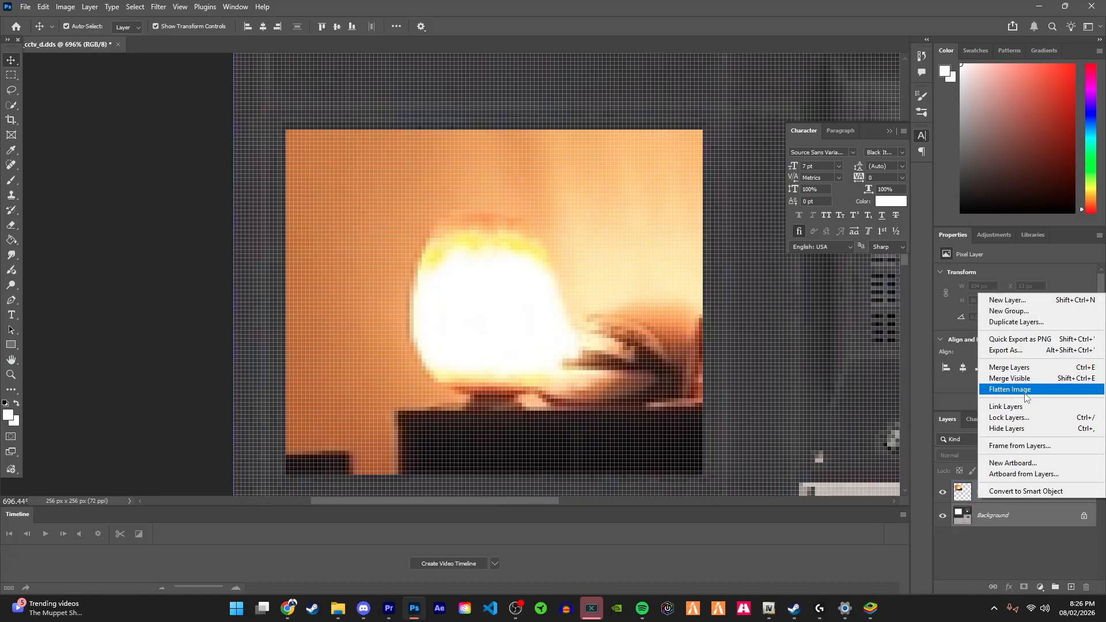
pyautogui.click(1009, 367)
# Step: Save the texture back to DDS through the NVIDIA Texture Tools Exporter
pyautogui.hotkey('ctrl', 's')
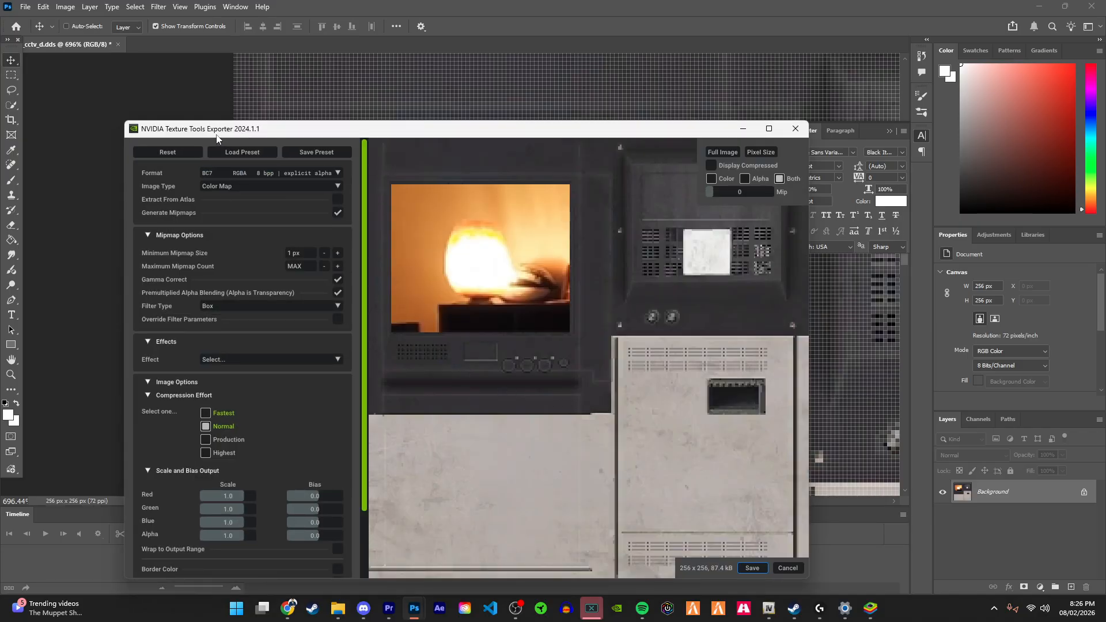
pyautogui.moveTo(217, 136); pyautogui.dragTo(226, 124)
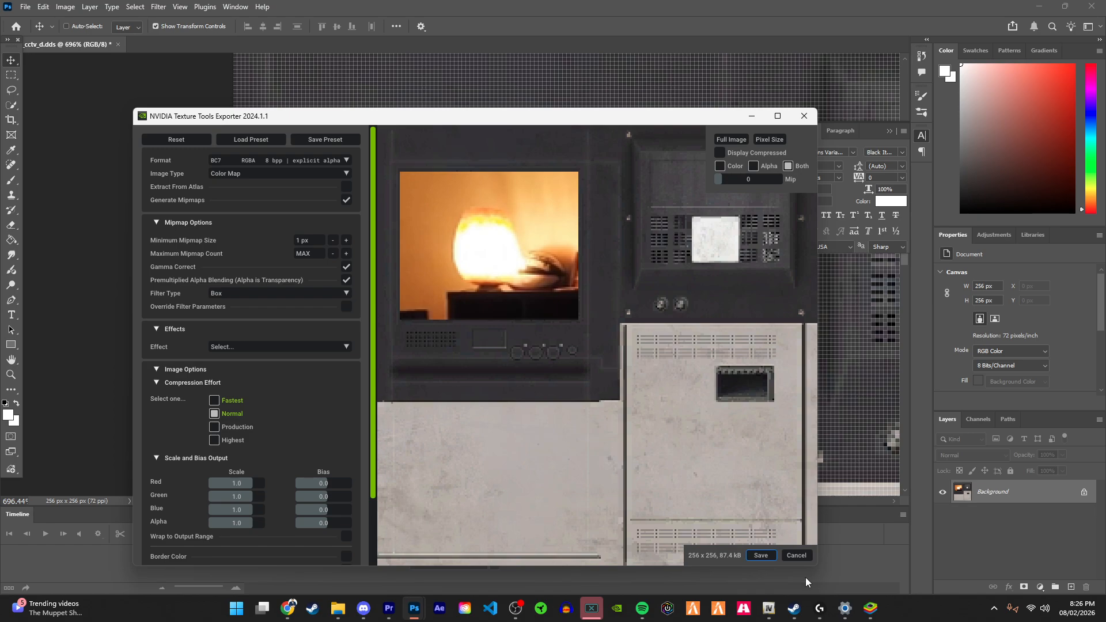
pyautogui.click(760, 555)
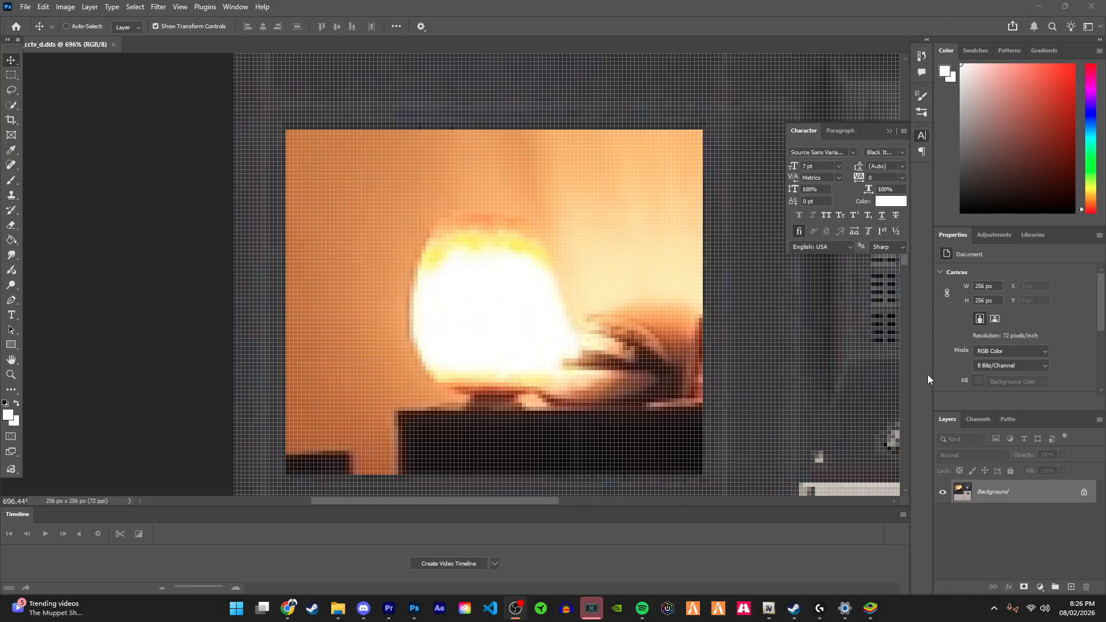
pyautogui.rightClick(370, 610)
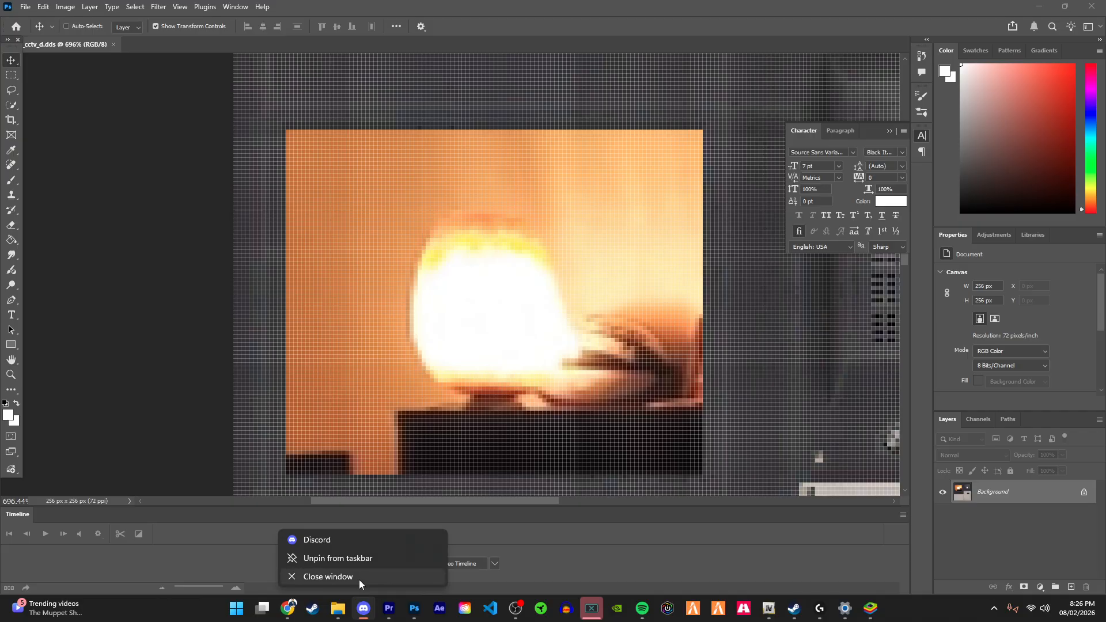
pyautogui.click(357, 580)
# Step: Reopen mh_v_cctv_d.dds with the default DDS read options to inspect the saved texture, then close it
pyautogui.click(25, 7)
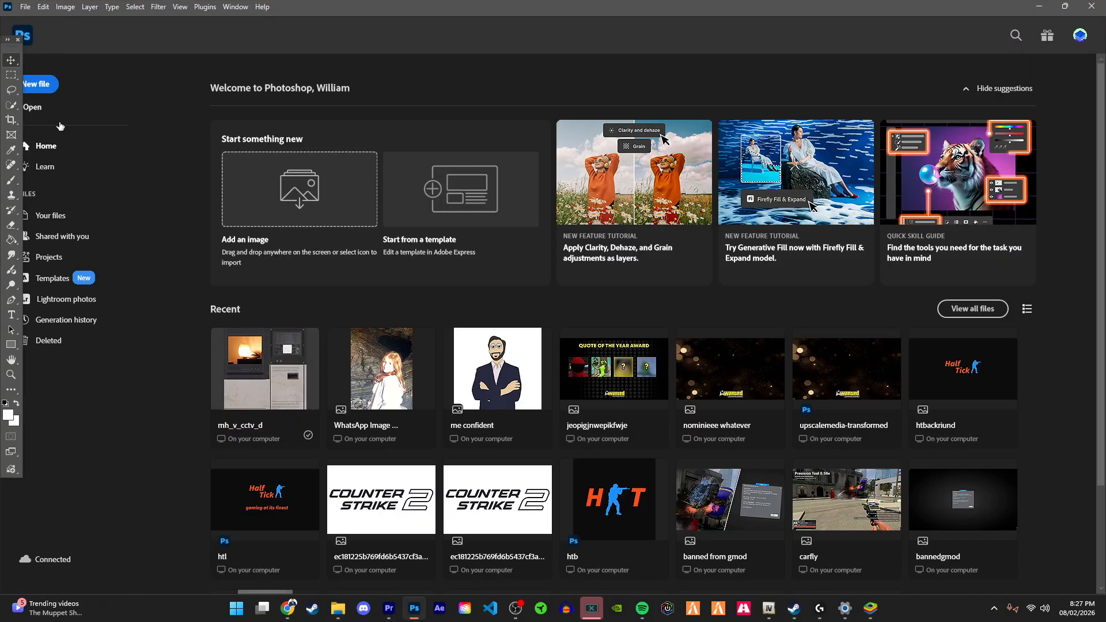
pyautogui.click(45, 111)
pyautogui.doubleClick(110, 115)
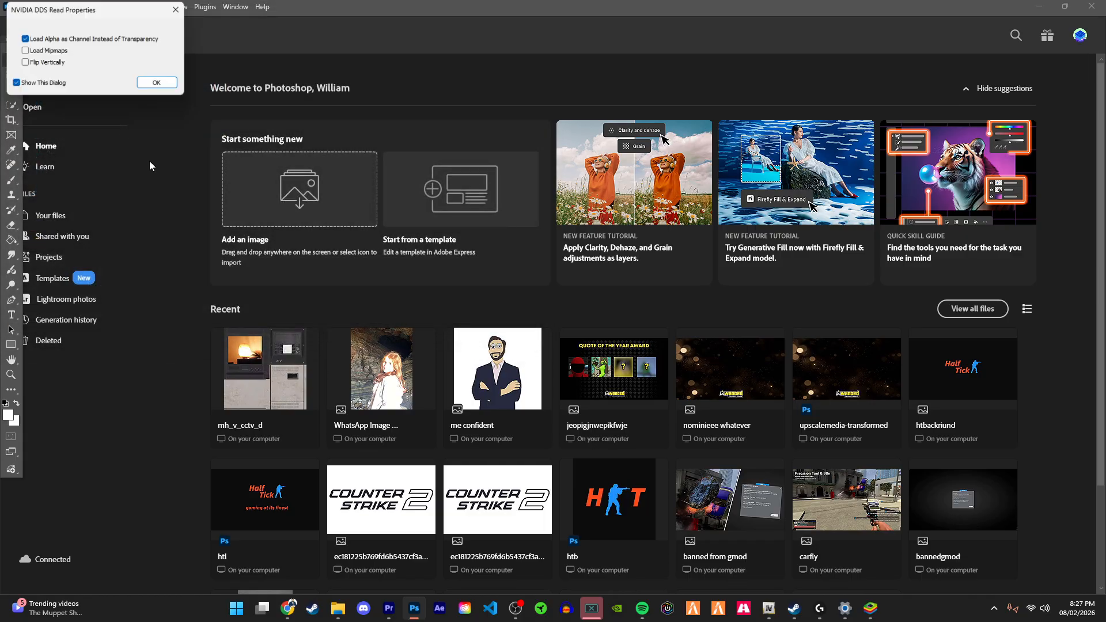
pyautogui.click(154, 82)
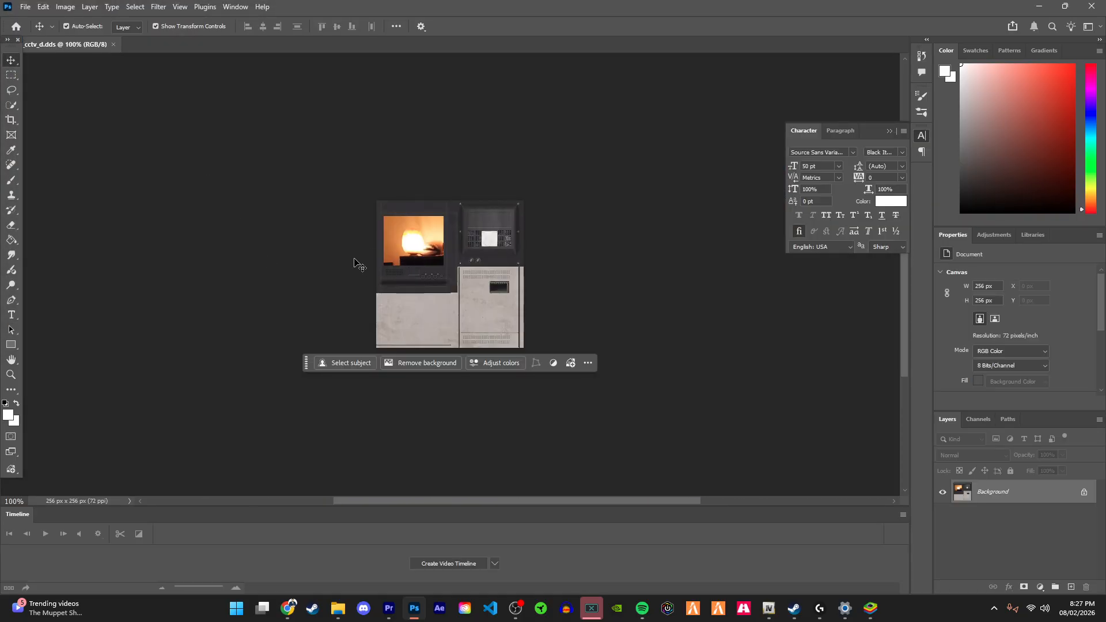
pyautogui.hotkey('ctrl', 'w')
# Step: Switch to the OpenIV model viewer and view the embedded textures of v_res_cctv.ydr
pyautogui.hotkey('alt', 'Tab')
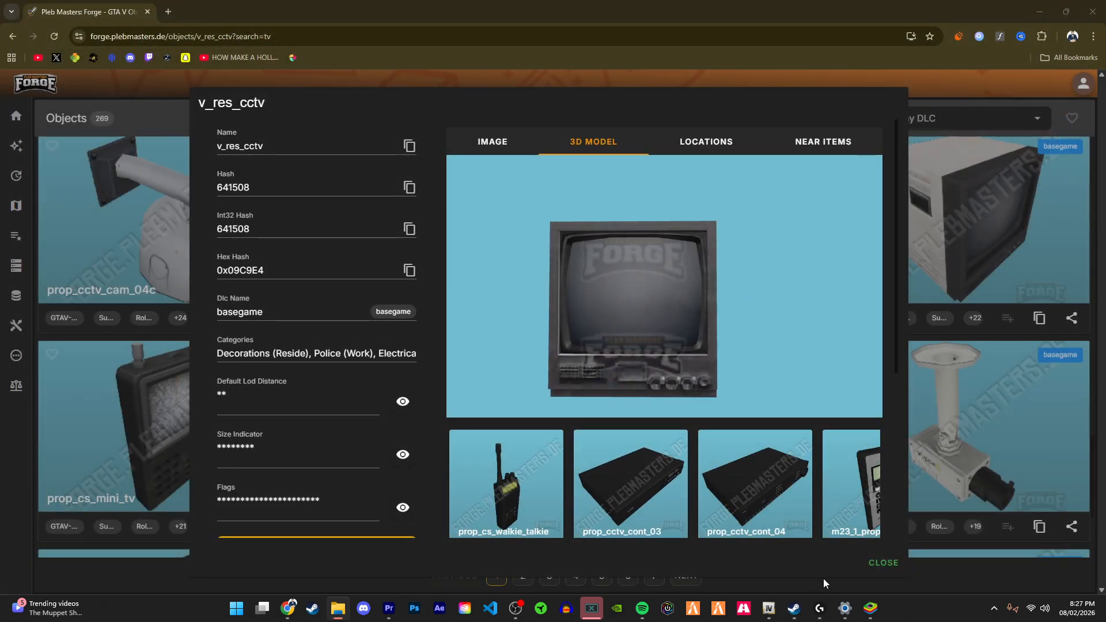
pyautogui.moveTo(772, 612)
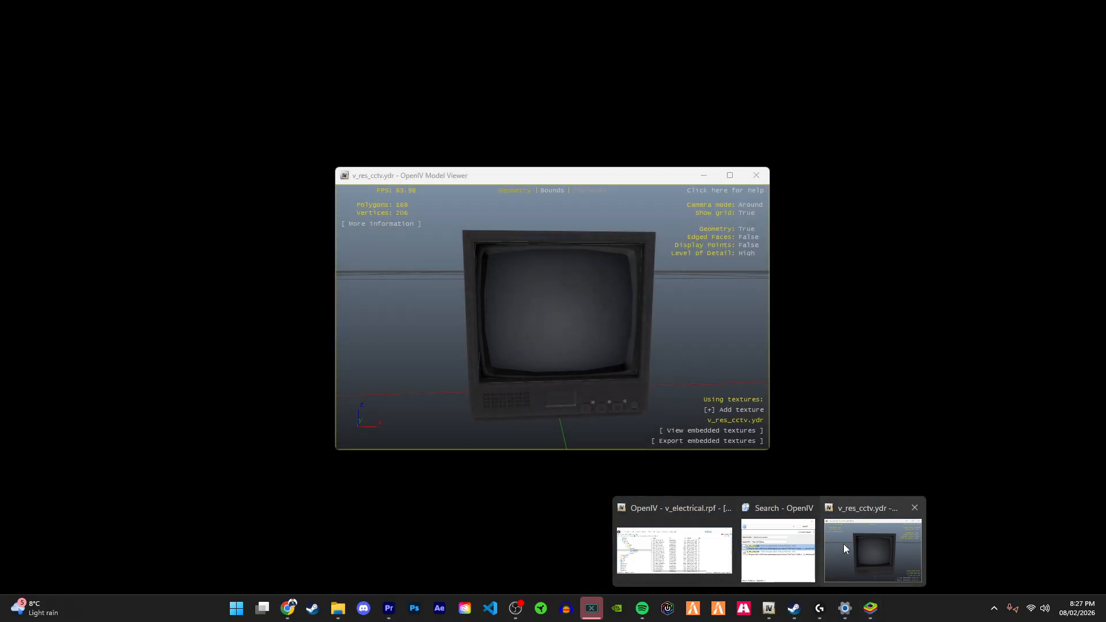
pyautogui.click(843, 544)
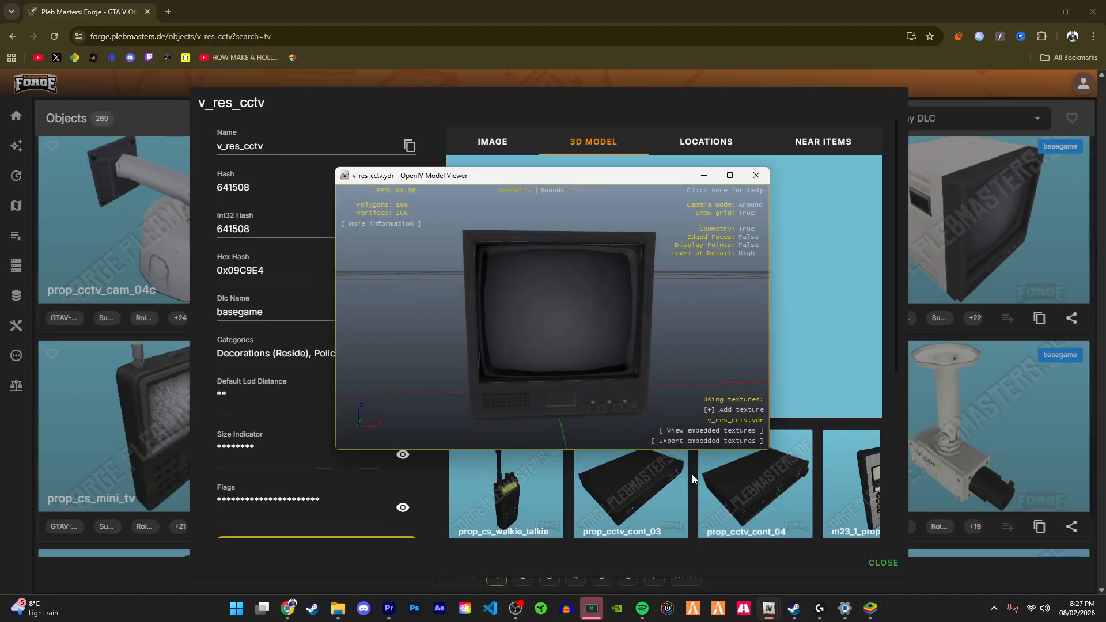
pyautogui.click(693, 431)
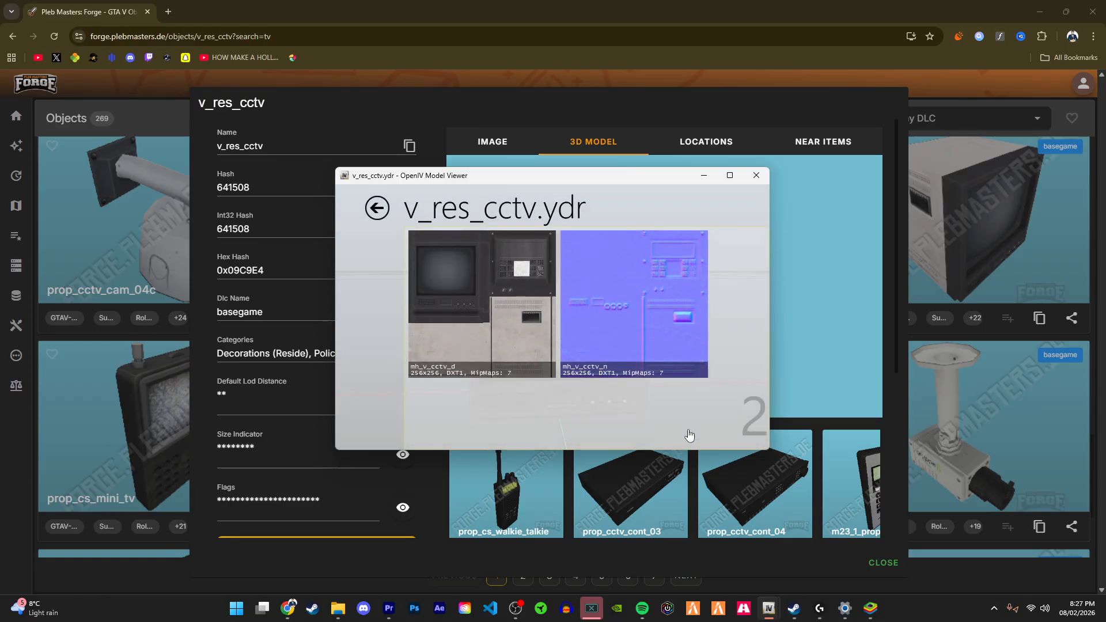
pyautogui.click(372, 211)
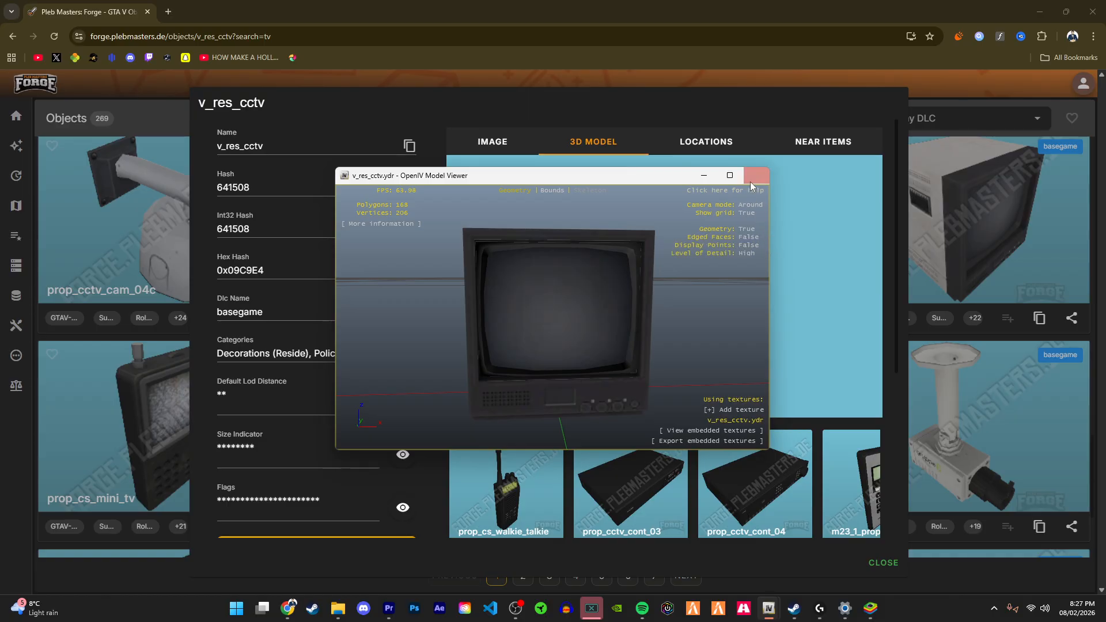
# Step: Close the model viewer, switch OpenIV to edit mode and reopen v_res_cctv.ydr
pyautogui.click(754, 176)
pyautogui.click(769, 181)
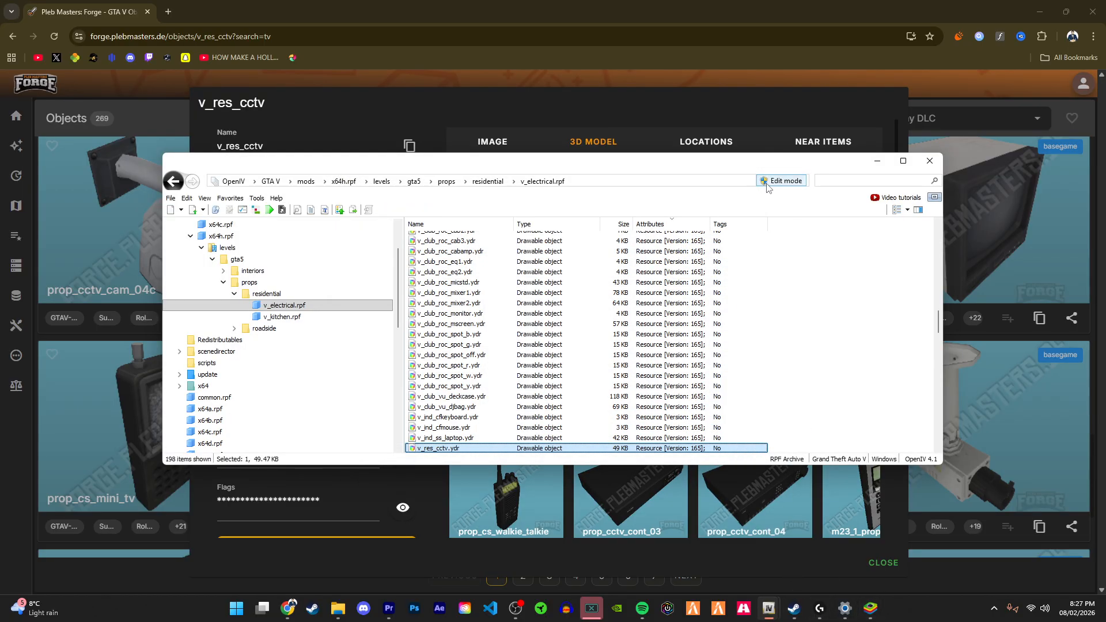
pyautogui.click(581, 343)
pyautogui.press('F2')
pyautogui.doubleClick(577, 448)
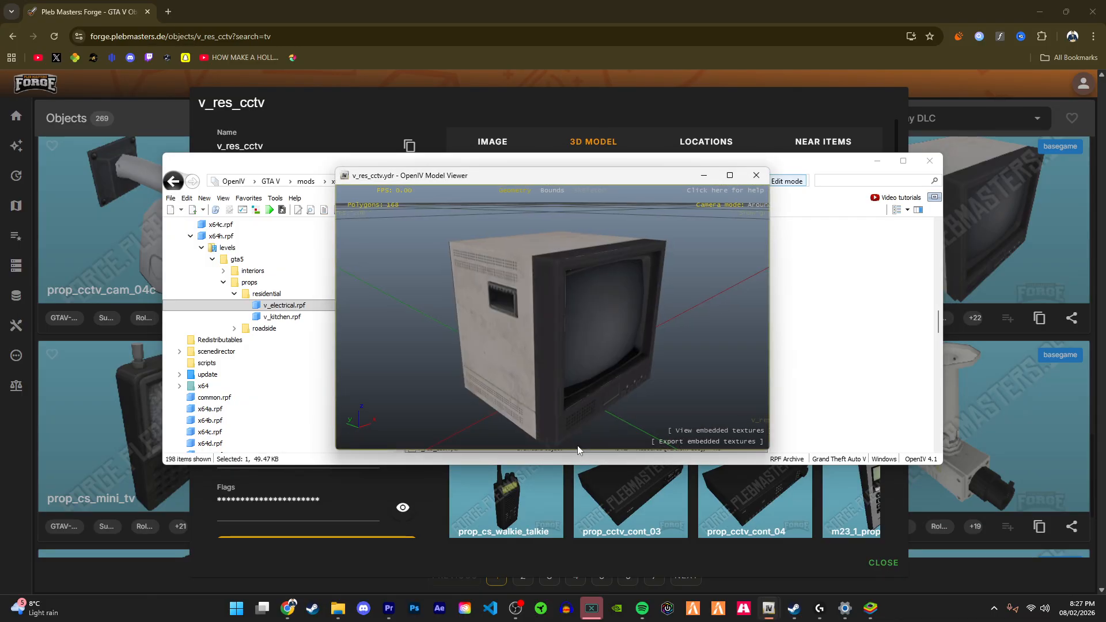
# Step: Inspect the monitor model and its embedded textures in the enlarged model viewer
pyautogui.moveTo(495, 303); pyautogui.dragTo(403, 278)
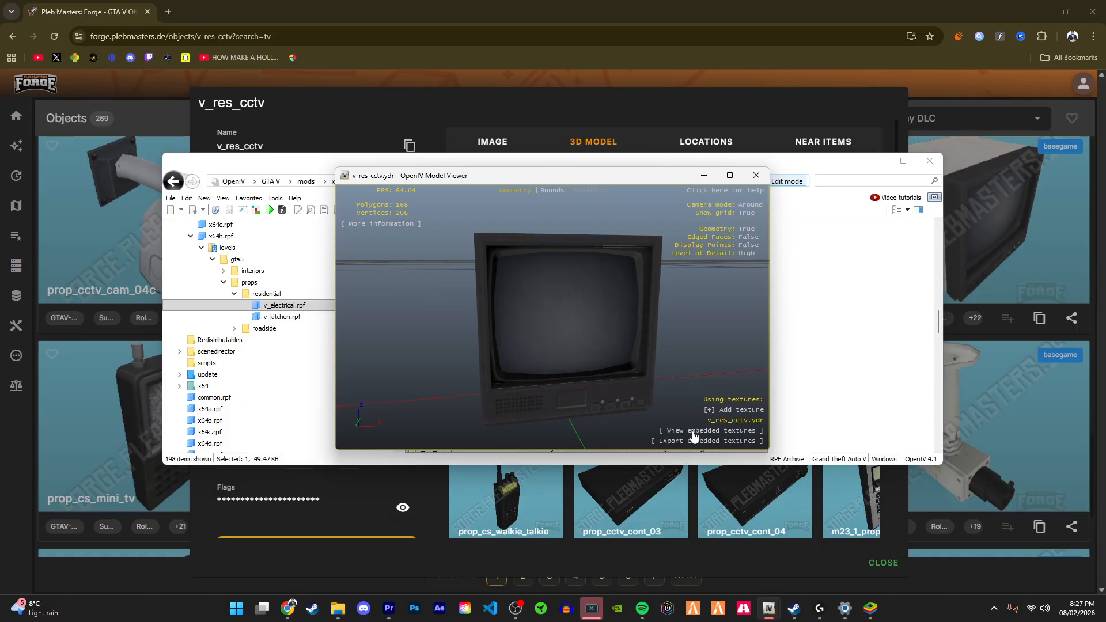
pyautogui.click(698, 431)
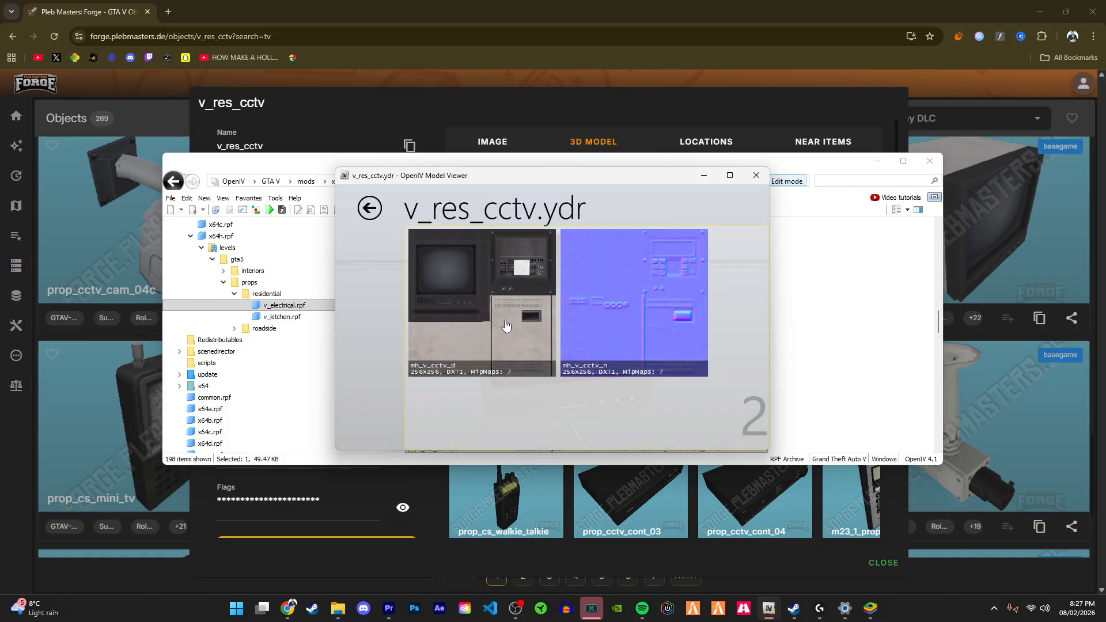
pyautogui.click(369, 208)
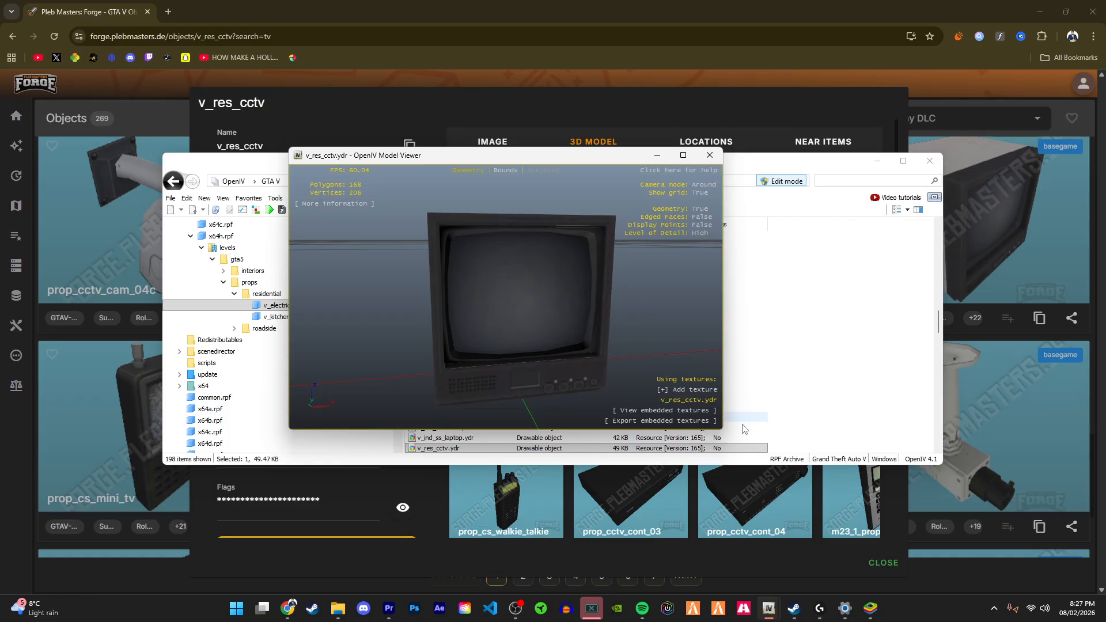
pyautogui.moveTo(725, 431); pyautogui.dragTo(805, 483)
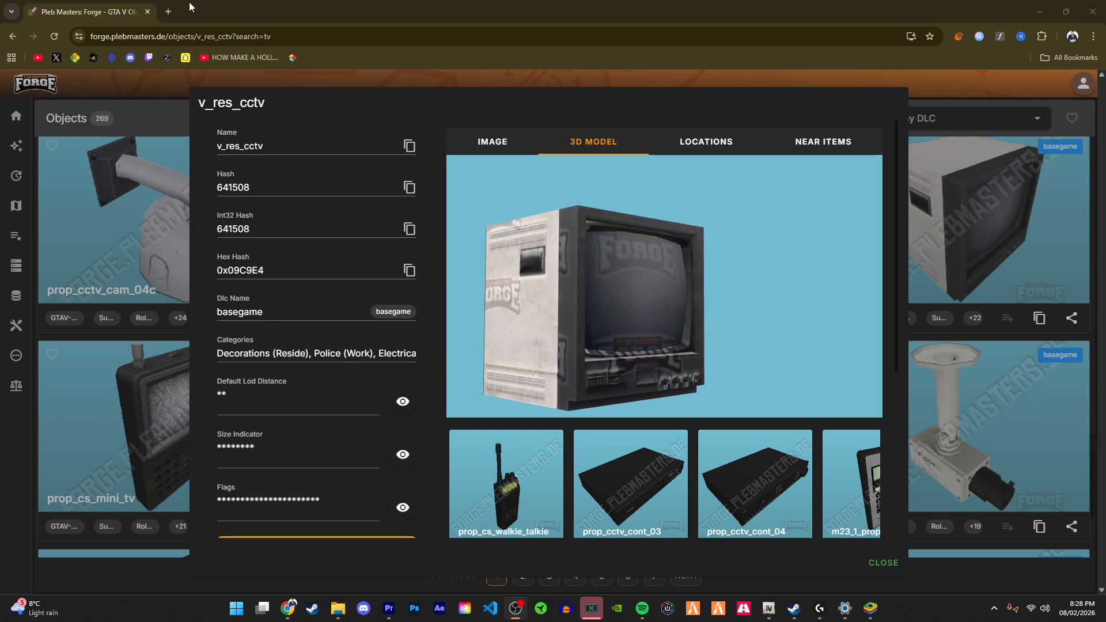
# Step: Search the web for "texrue tools gta" in a new browser tab
pyautogui.click(169, 12)
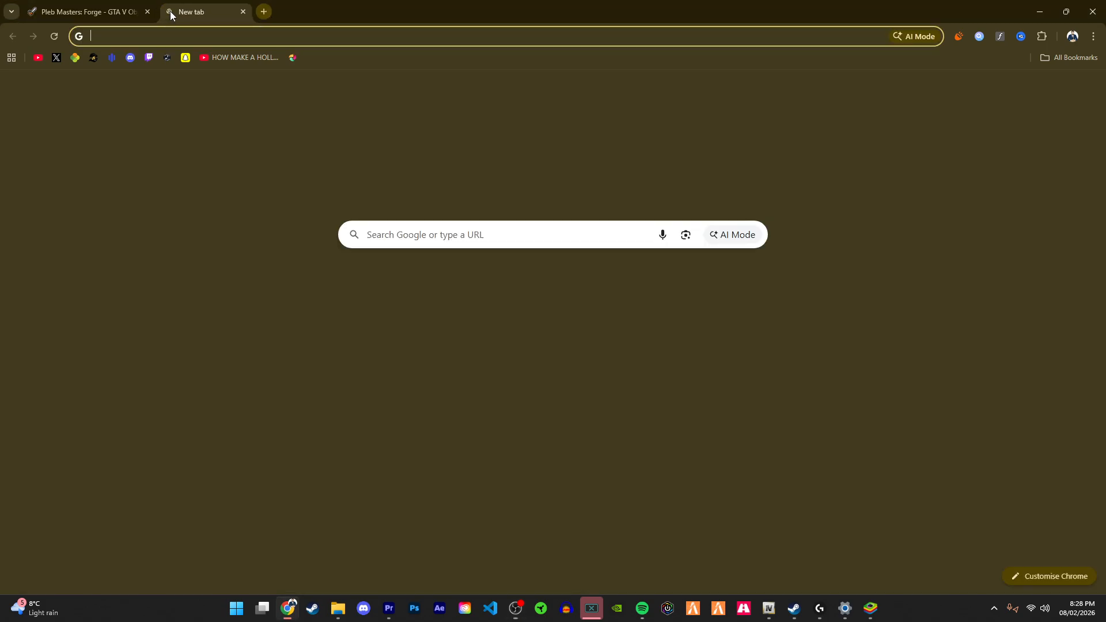
pyautogui.write('te')
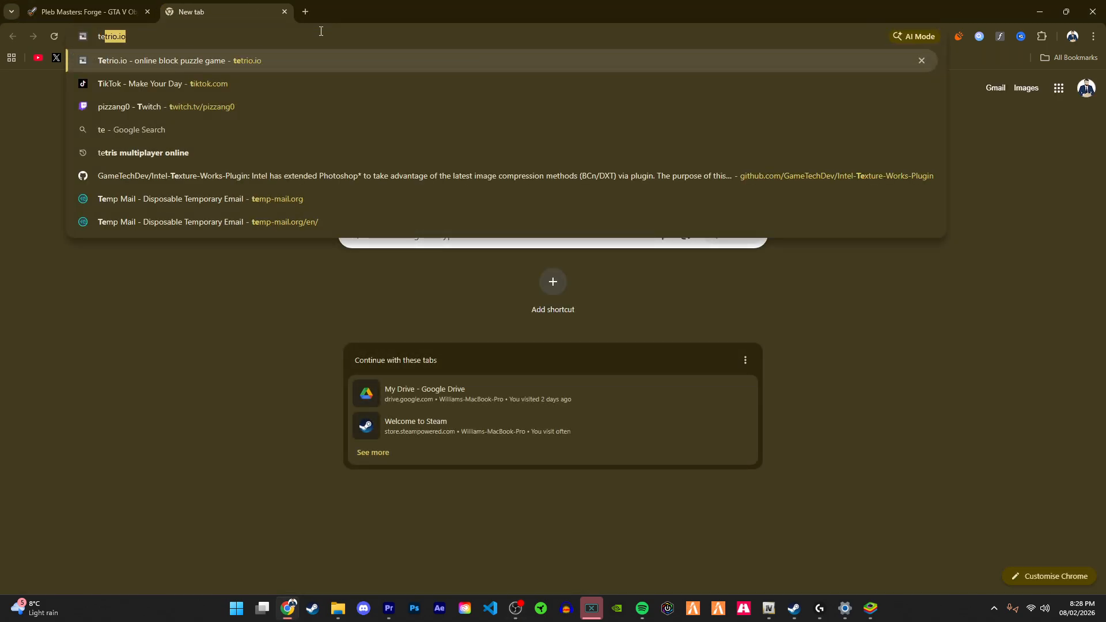
pyautogui.press('BackSpace')
pyautogui.press('BackSpace')
pyautogui.press('BackSpace')
pyautogui.write('t')
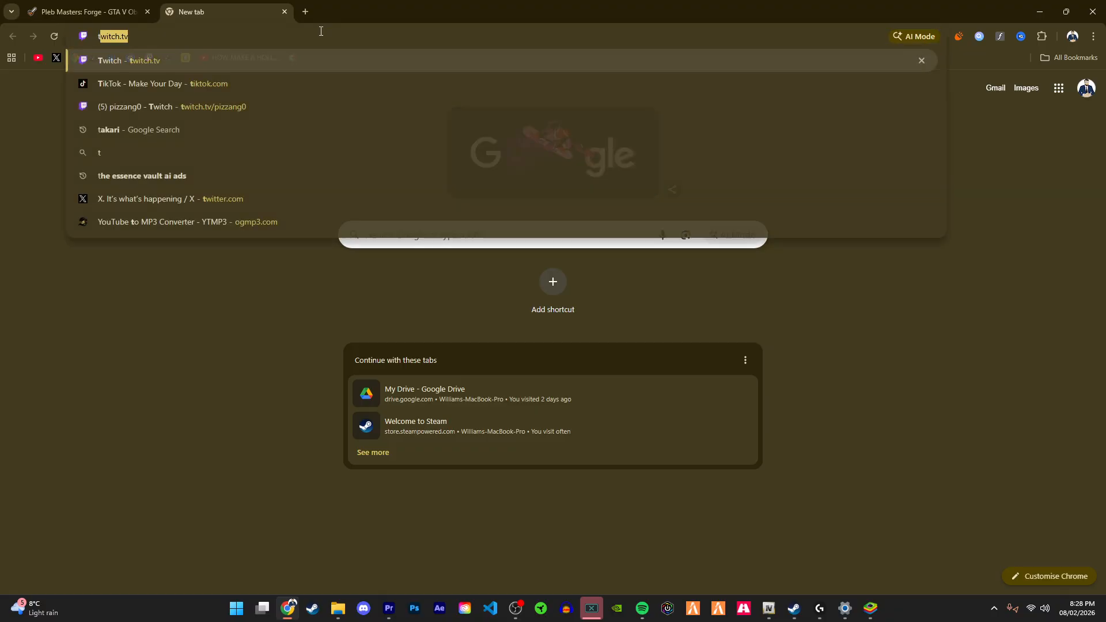
pyautogui.write('exrue tools f')
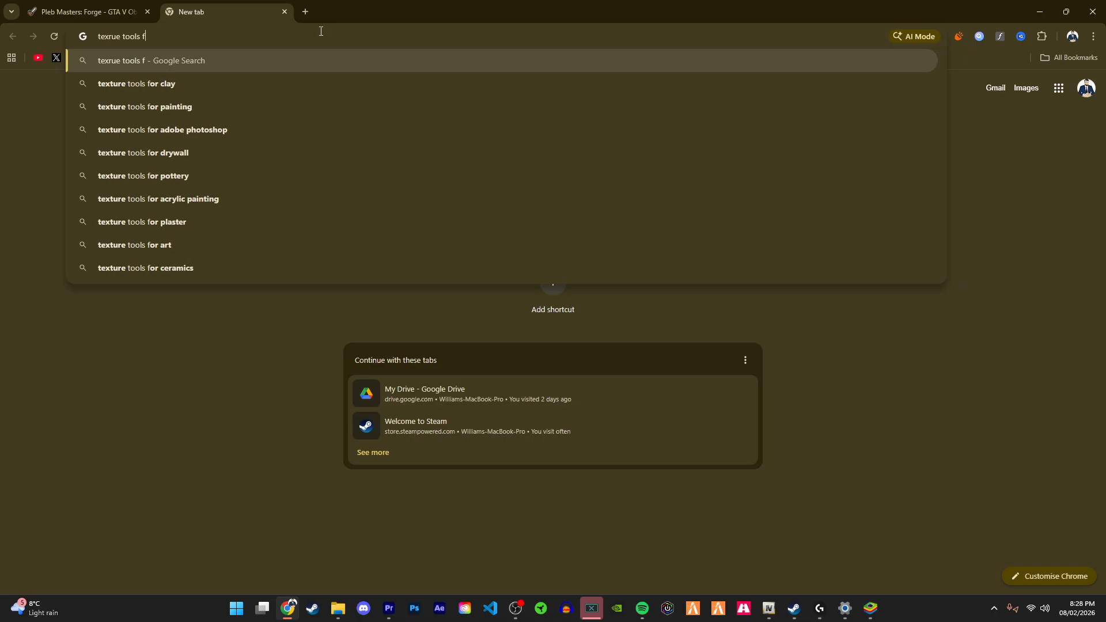
pyautogui.press('BackSpace')
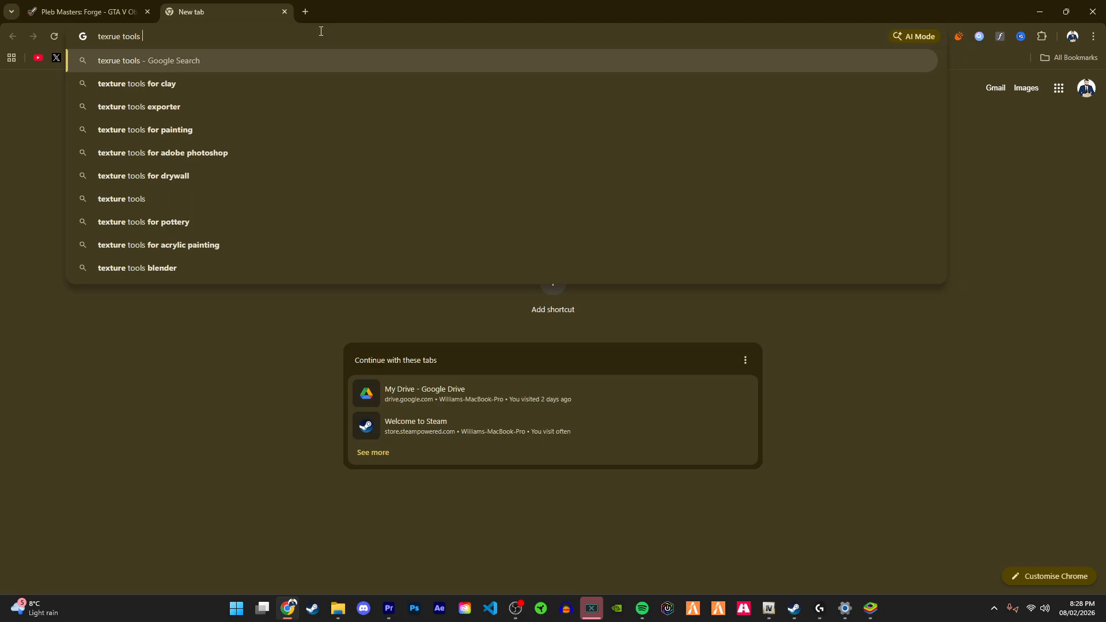
pyautogui.write('gta')
pyautogui.press('Return')
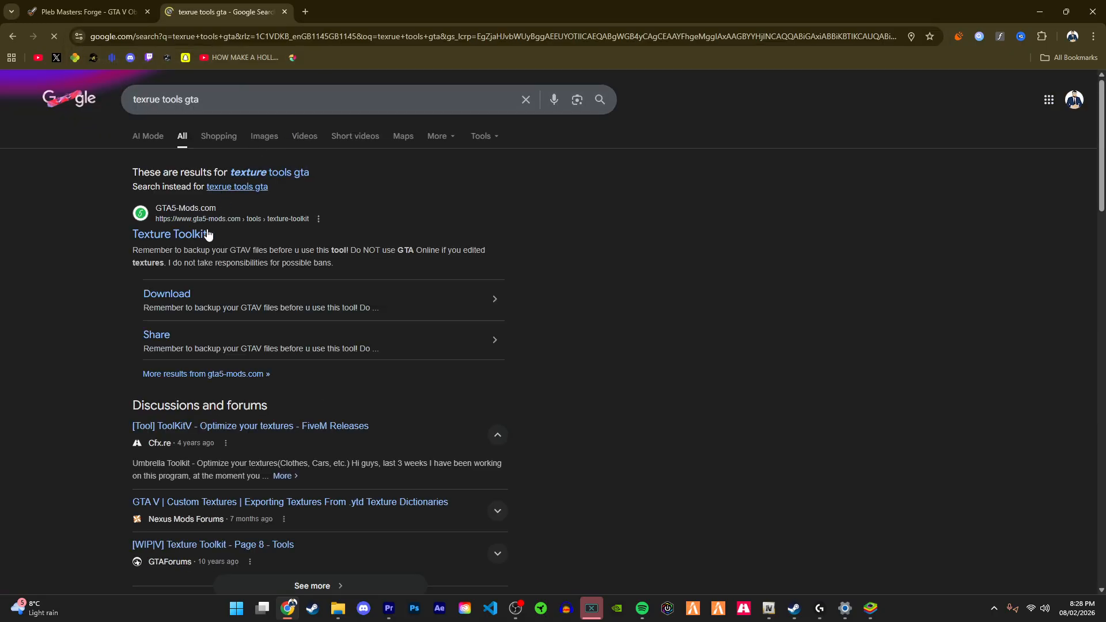
# Step: Open the Texture Toolkit page on GTA5-Mods.com from the search results
pyautogui.click(266, 186)
pyautogui.click(154, 198)
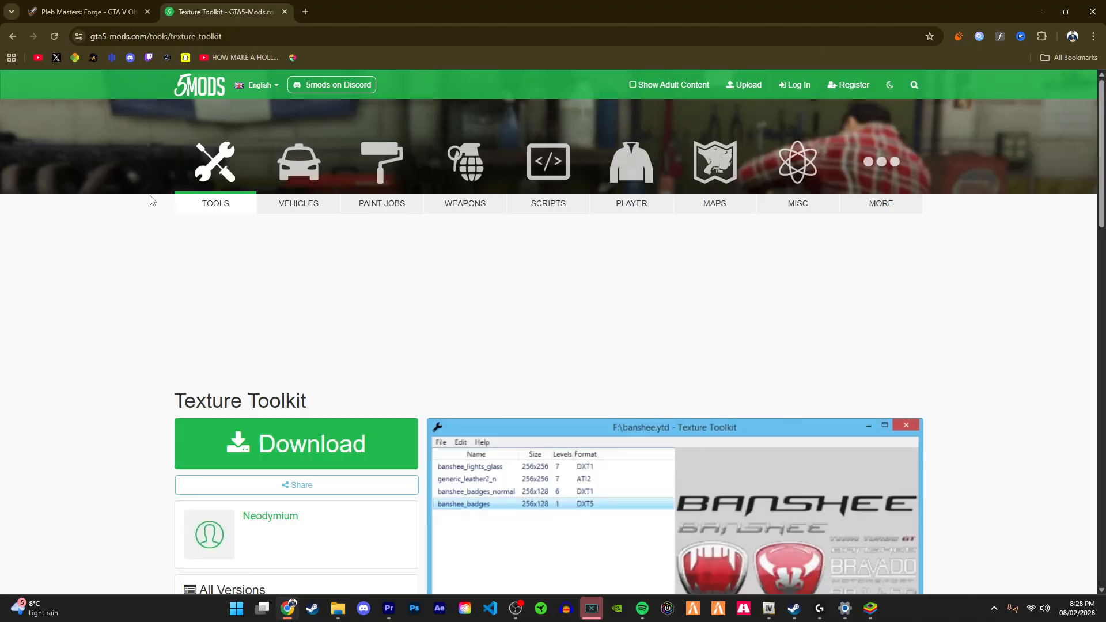
pyautogui.scroll(2, 230, 216)
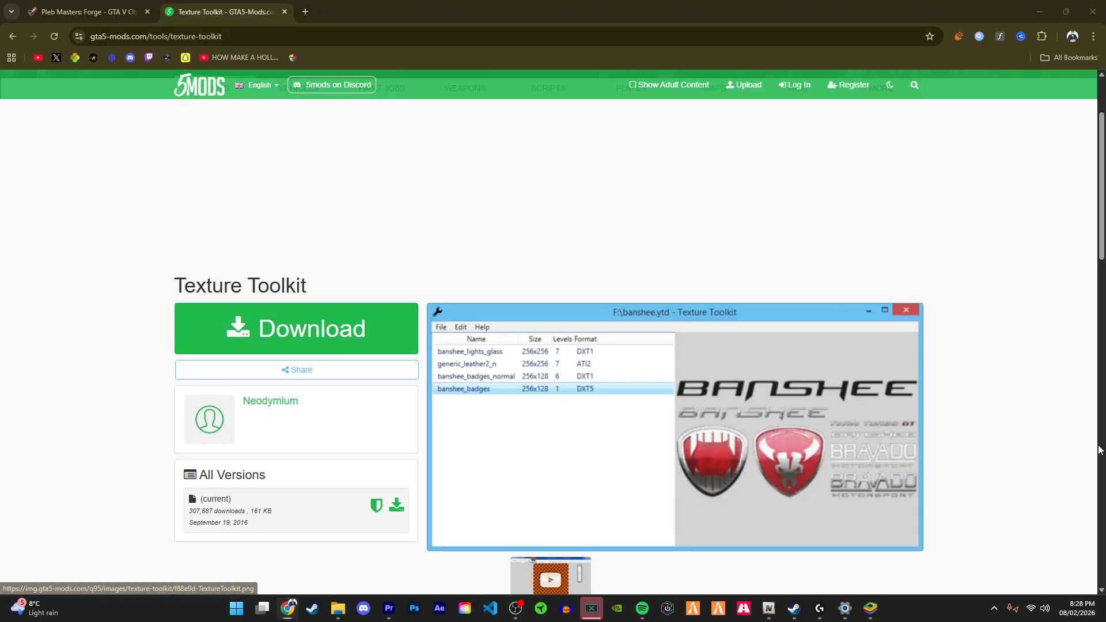
# Step: Search the Start menu for installed texture tools
pyautogui.press('super')
pyautogui.write('texut')
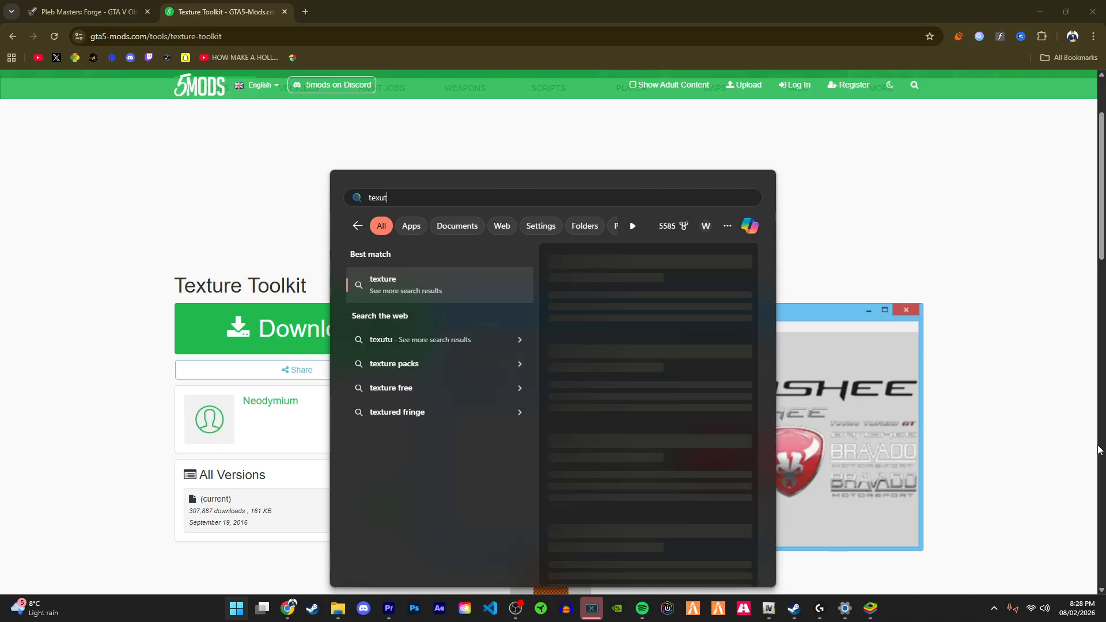
pyautogui.press('BackSpace')
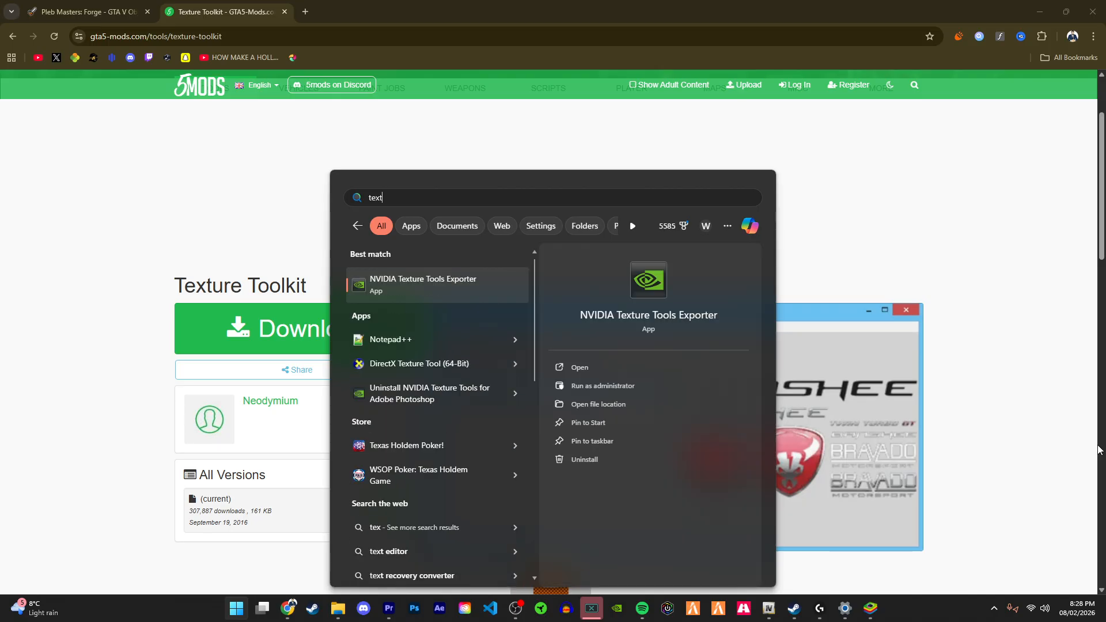
pyautogui.write('t')
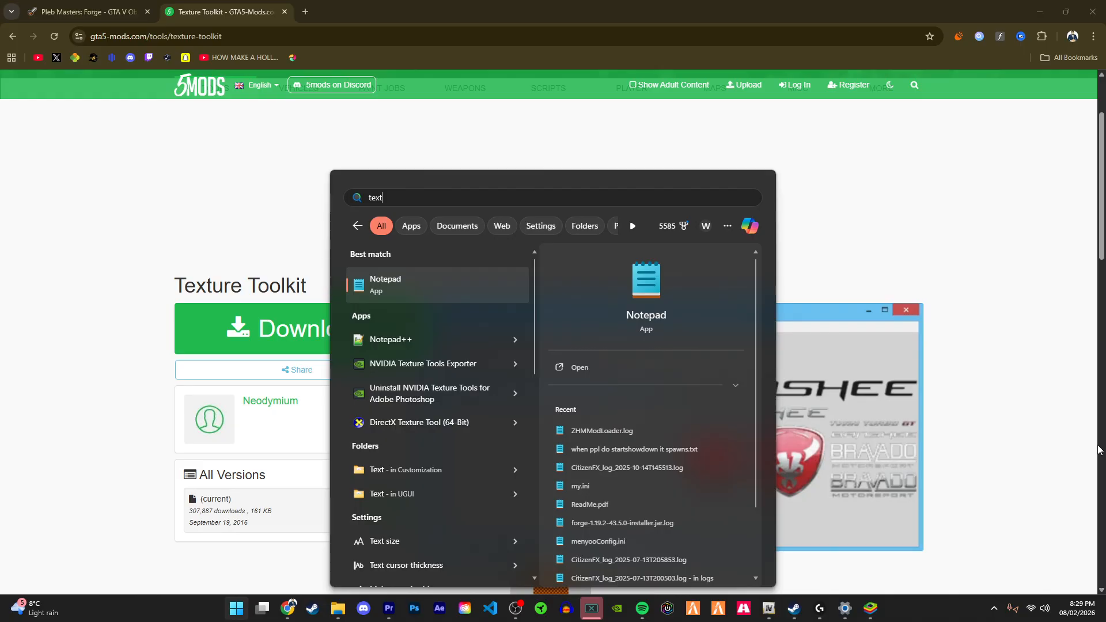
pyautogui.write('ure')
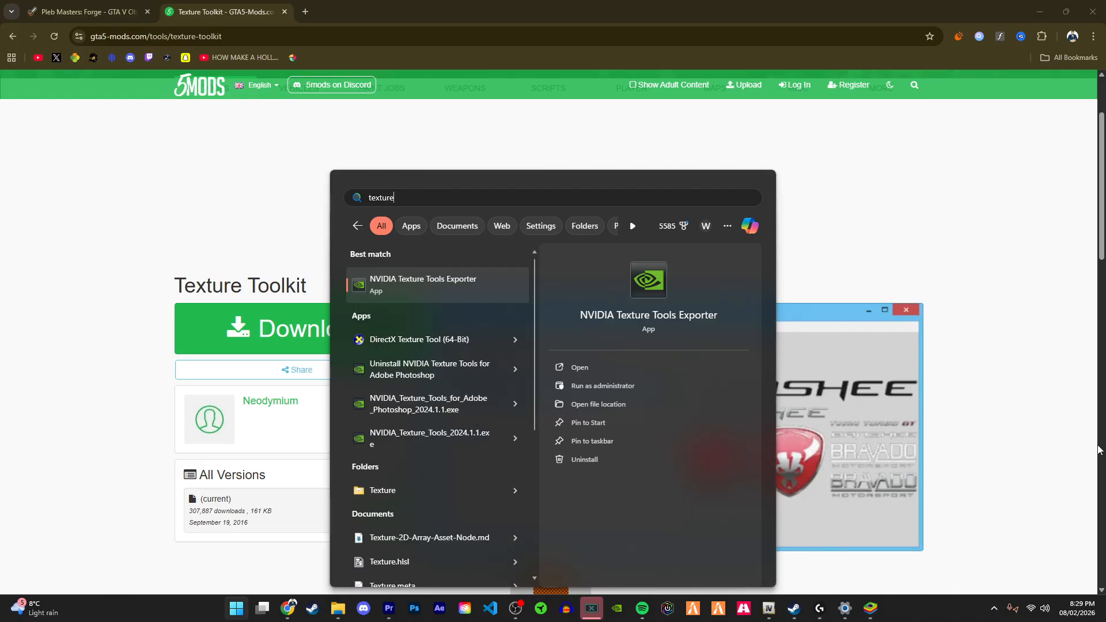
pyautogui.press('Down')
pyautogui.press('Down')
pyautogui.press('Down')
pyautogui.press('Escape')
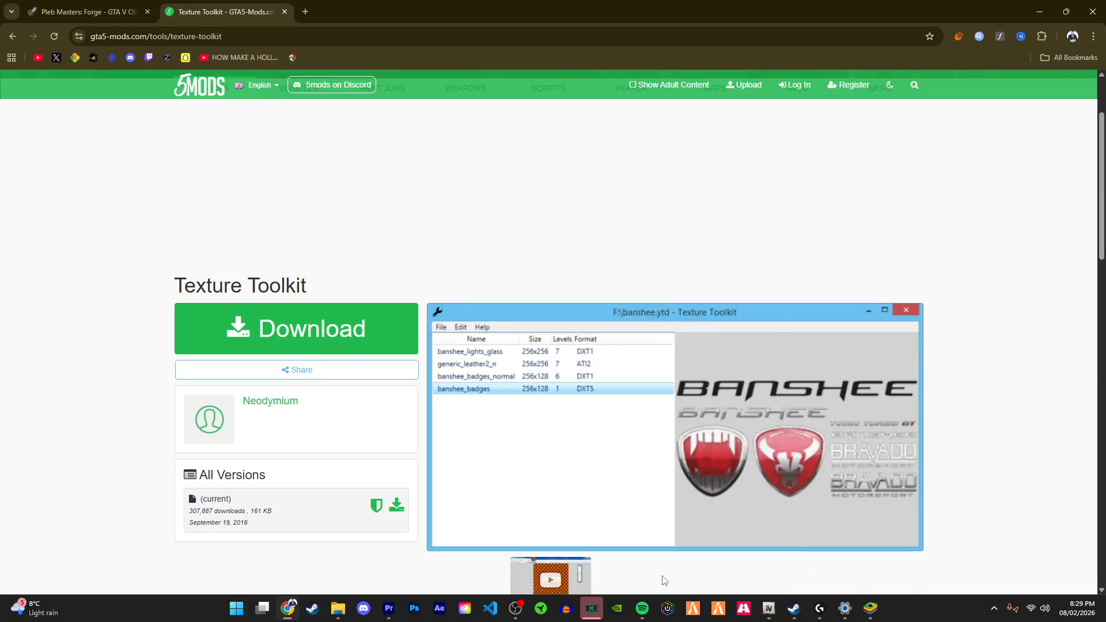
# Step: Download Texture Toolkit from GTA5-Mods.com and close the tab
pyautogui.click(331, 332)
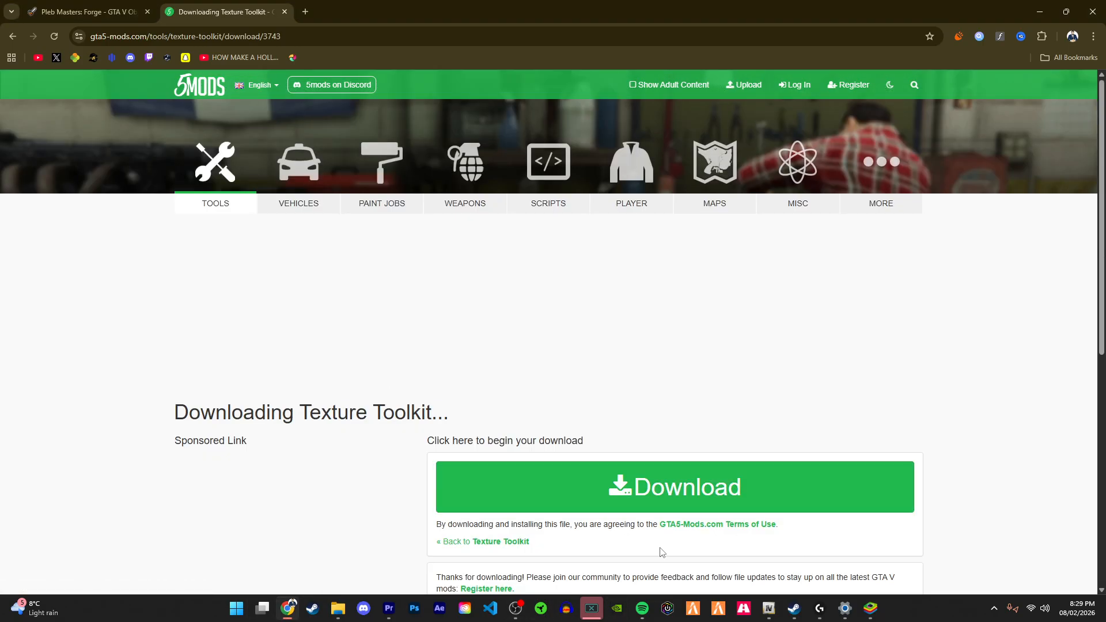
pyautogui.click(625, 477)
pyautogui.hotkey('ctrl', 'w')
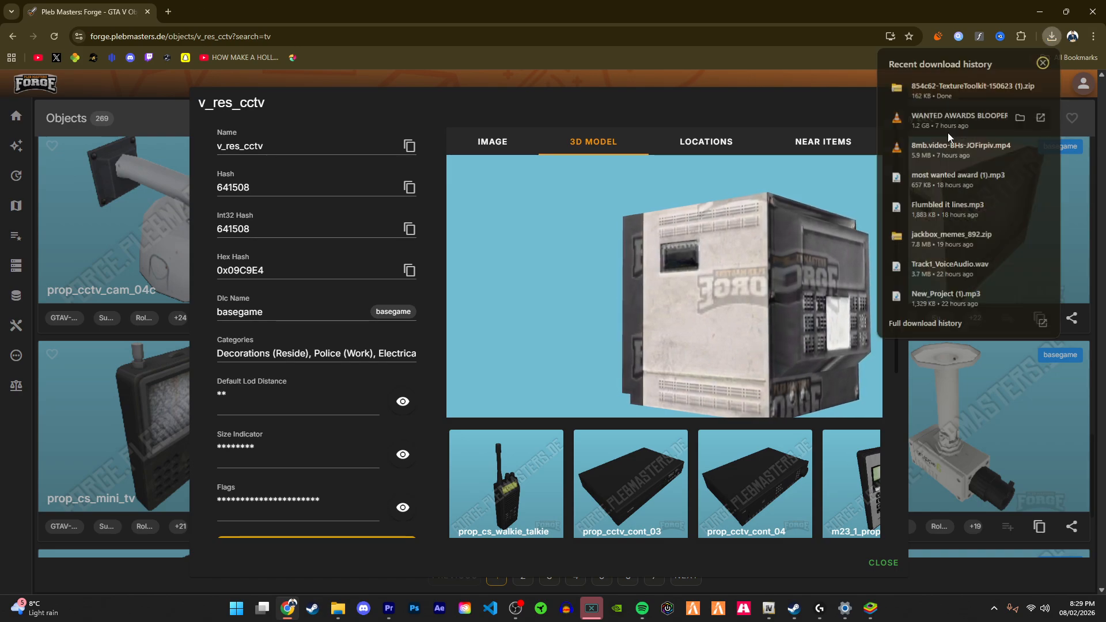
# Step: Launch Texture Toolkit from the downloaded archive
pyautogui.click(1019, 87)
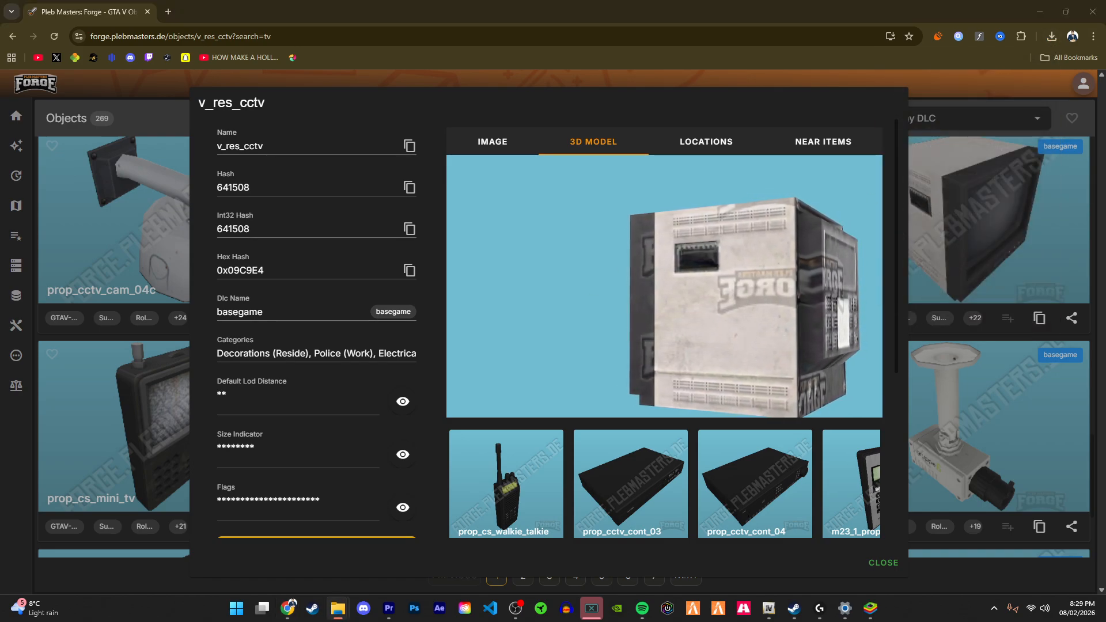
pyautogui.press('Return')
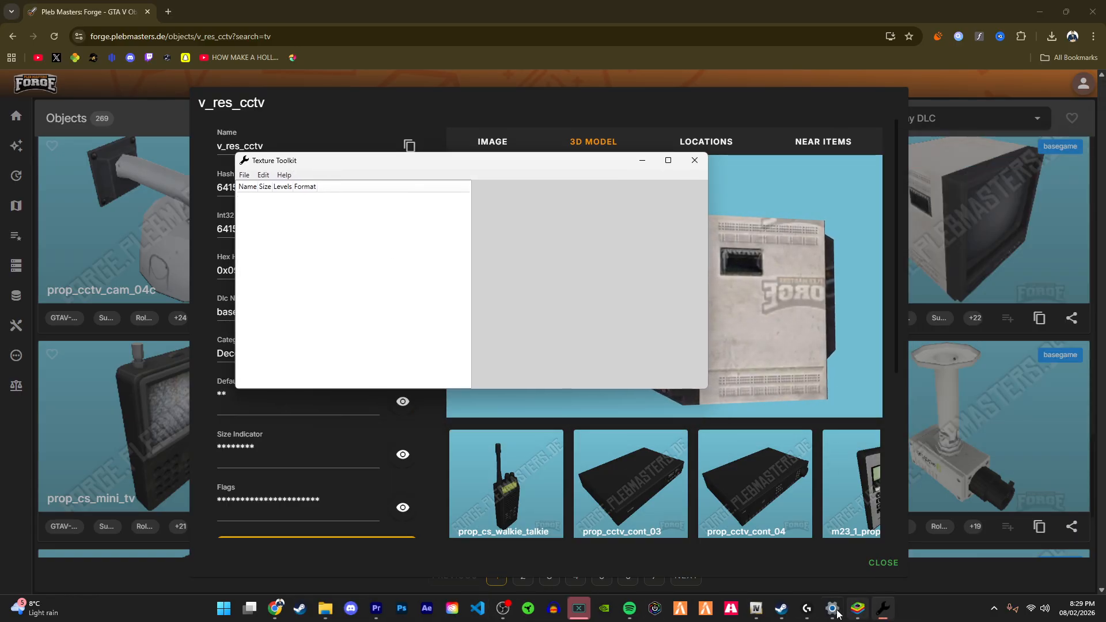
# Step: Extract v_res_cctv.ydr from v_electrical.rpf in OpenIV to the Desktop textreplace\stairs folder
pyautogui.click(752, 615)
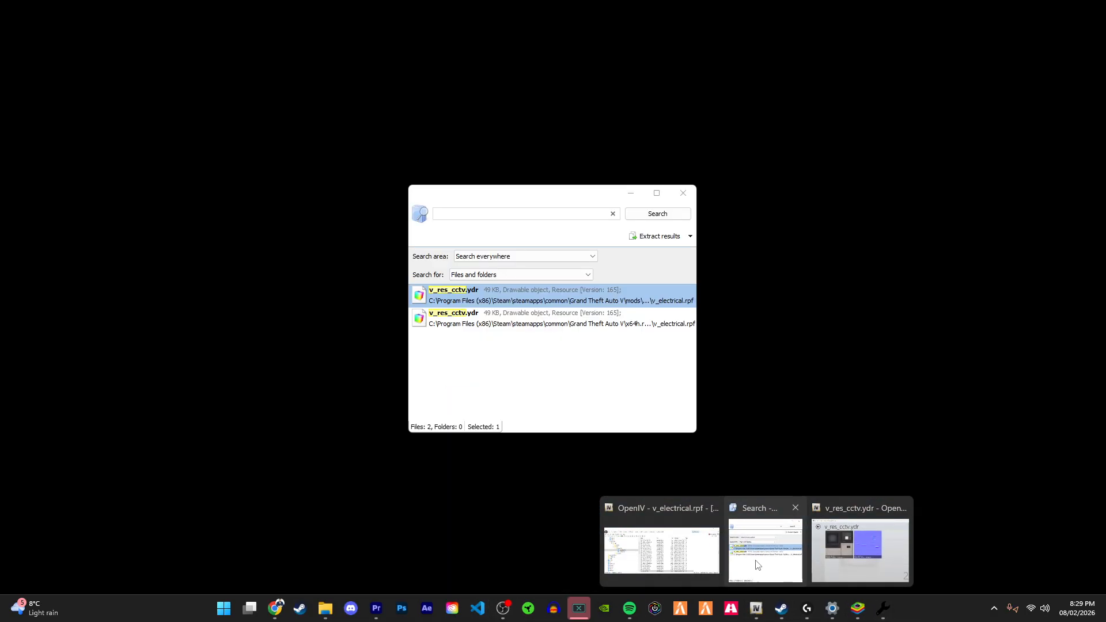
pyautogui.click(666, 550)
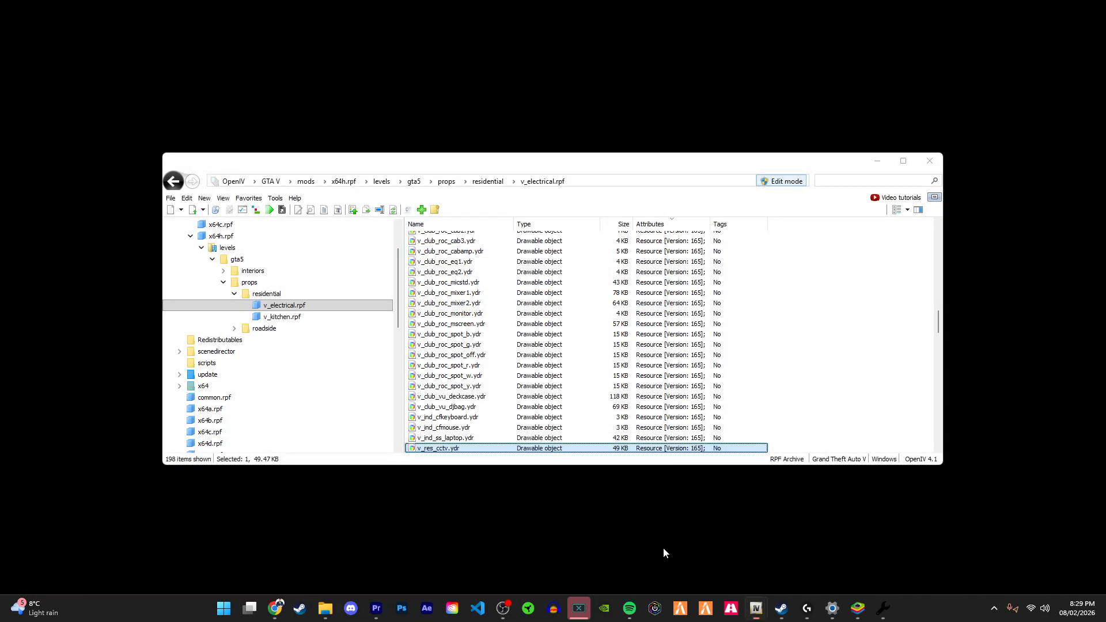
pyautogui.rightClick(538, 452)
pyautogui.rightClick(487, 449)
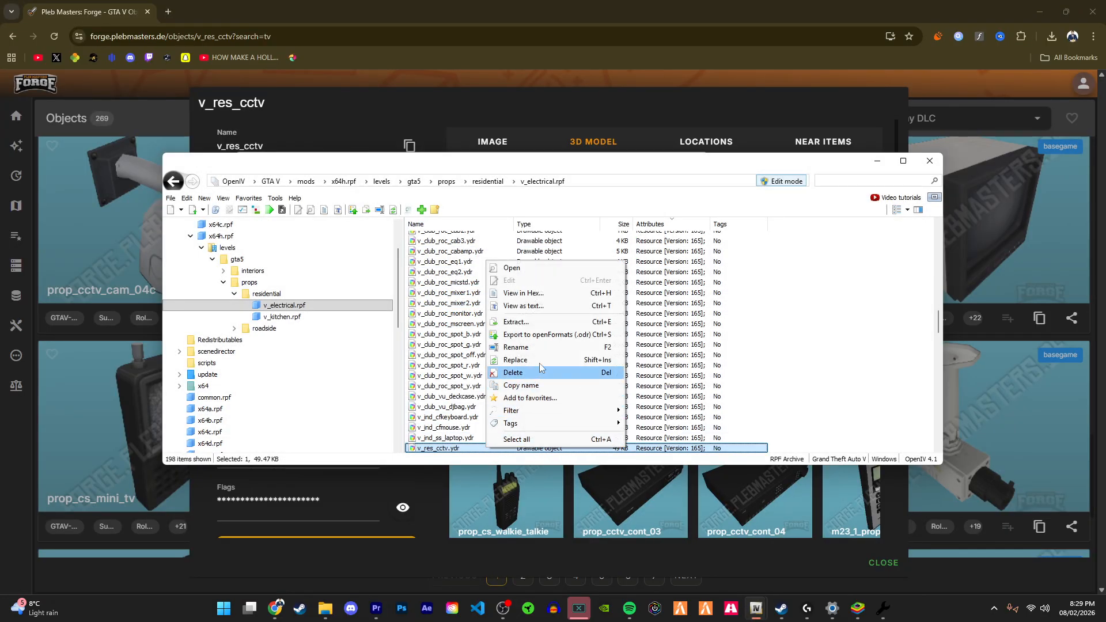
pyautogui.click(534, 334)
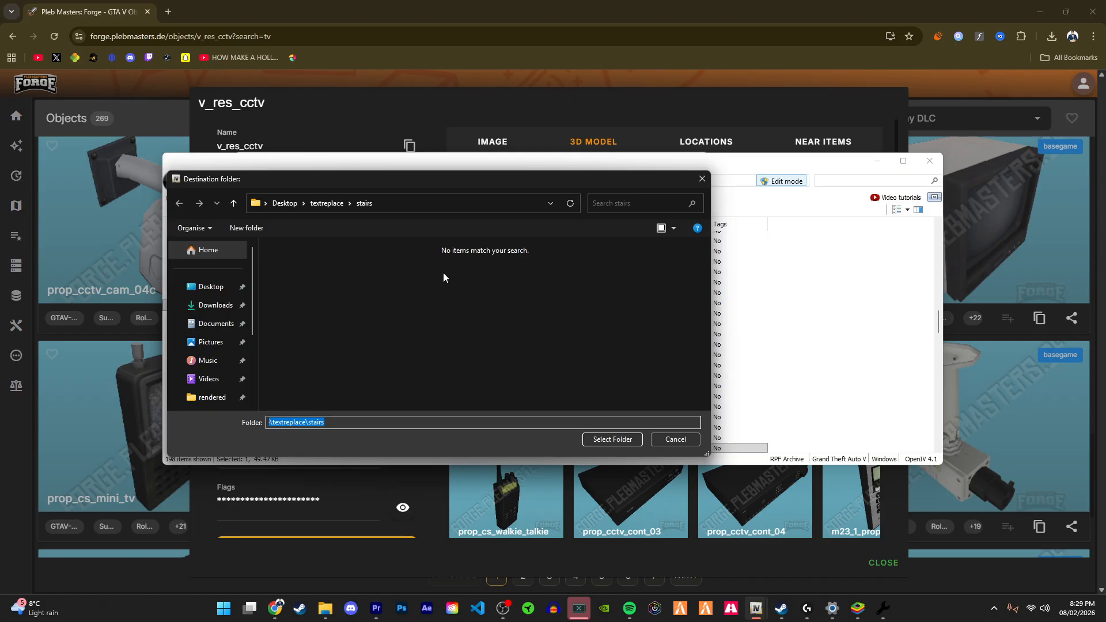
pyautogui.click(612, 440)
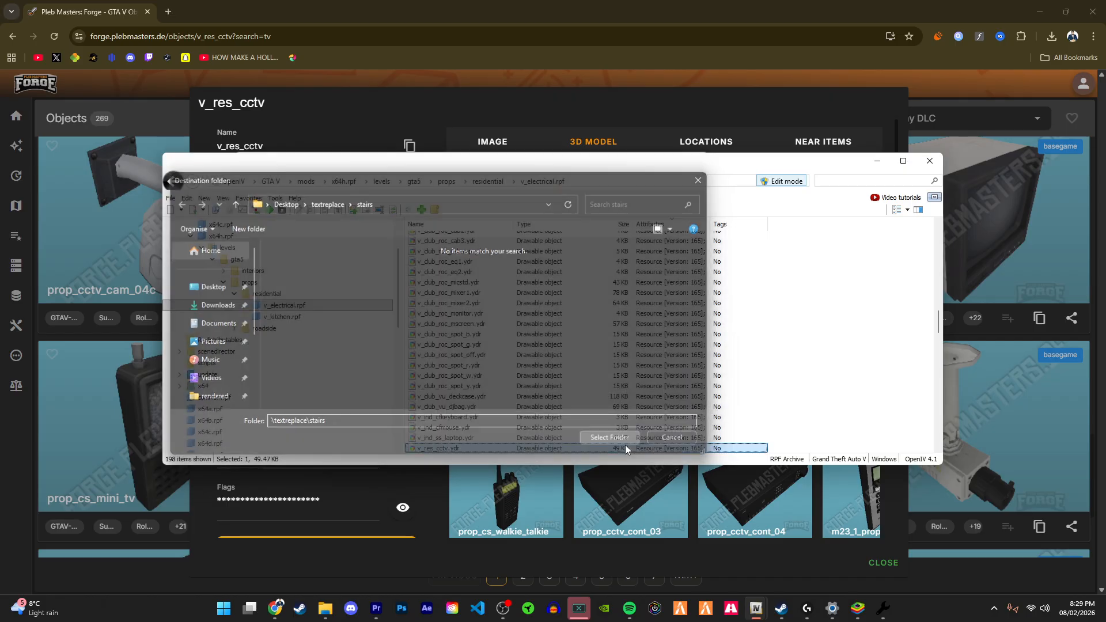
# Step: Load v_res_cctv.ydr from the textreplace\stairs folder into Texture Toolkit
pyautogui.click(876, 160)
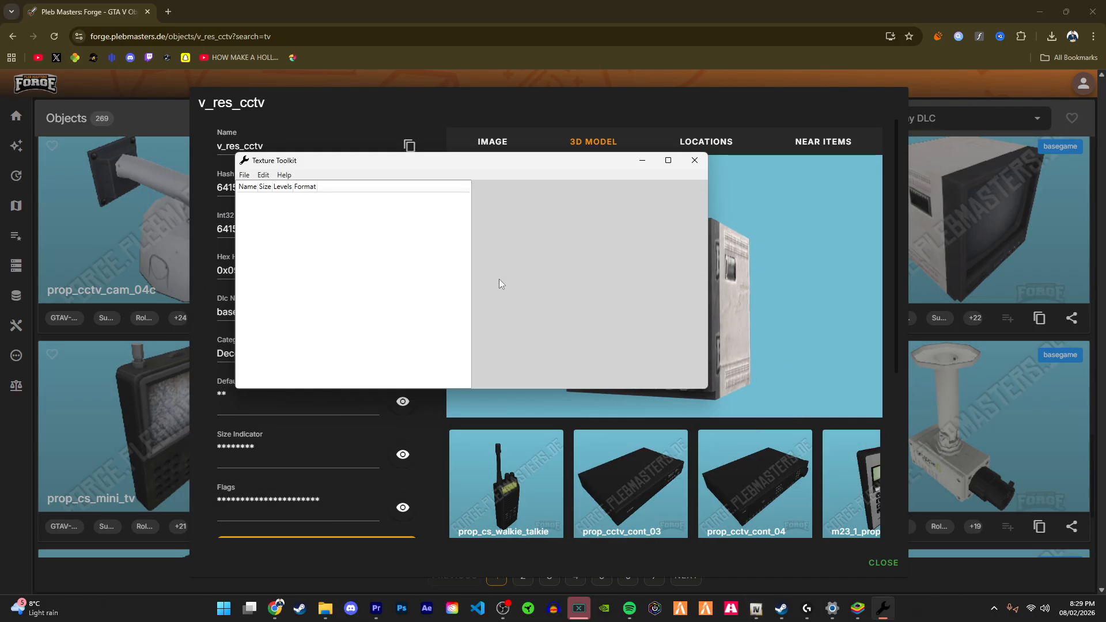
pyautogui.click(244, 174)
pyautogui.click(263, 200)
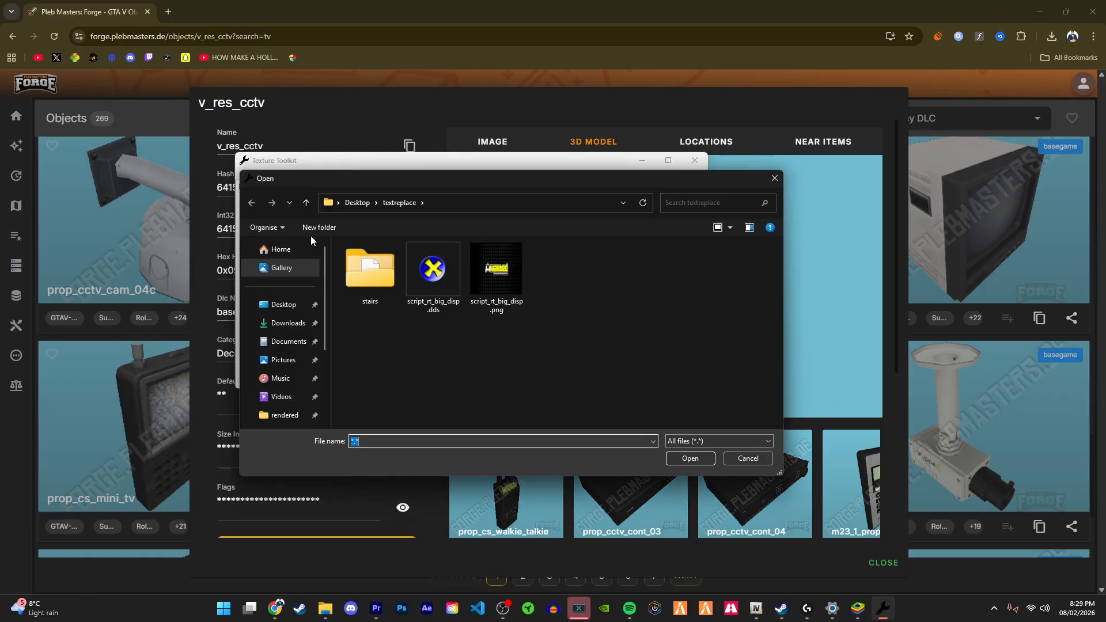
pyautogui.doubleClick(370, 291)
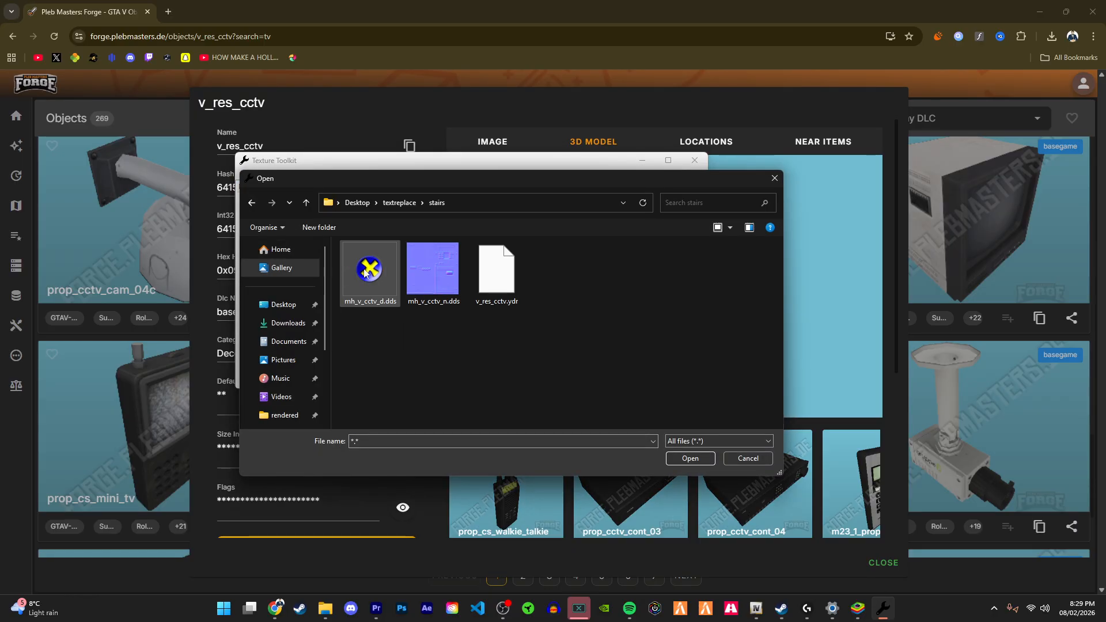
pyautogui.doubleClick(496, 271)
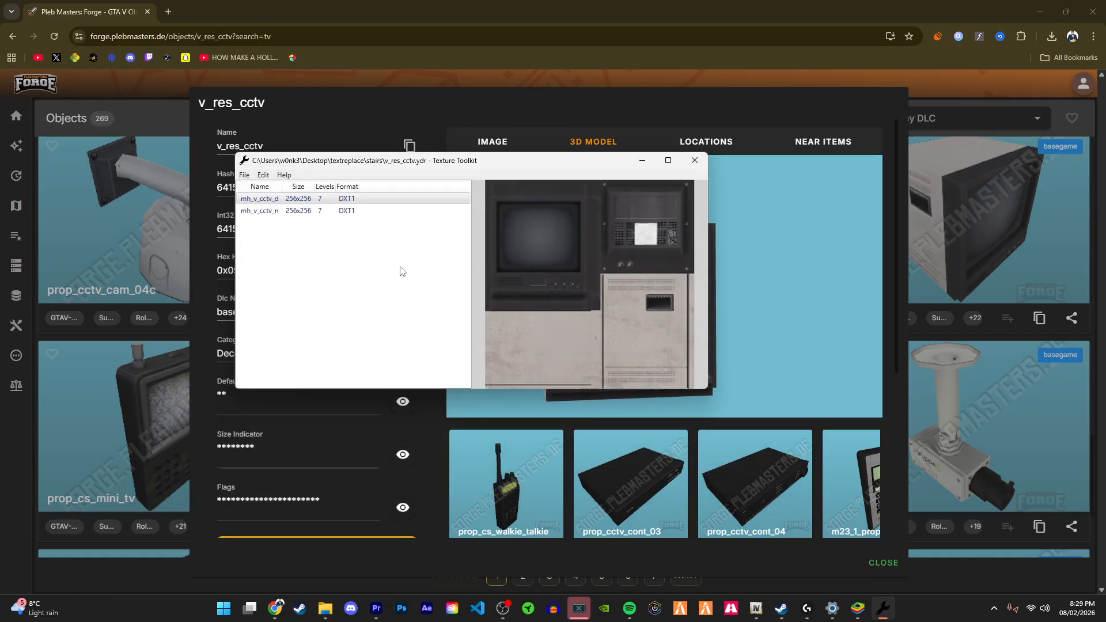
# Step: Import mh_v_cctv_d.dds from the stairs folder to replace the mh_v_cctv_d texture, comparing both textures
pyautogui.click(264, 198)
pyautogui.click(263, 175)
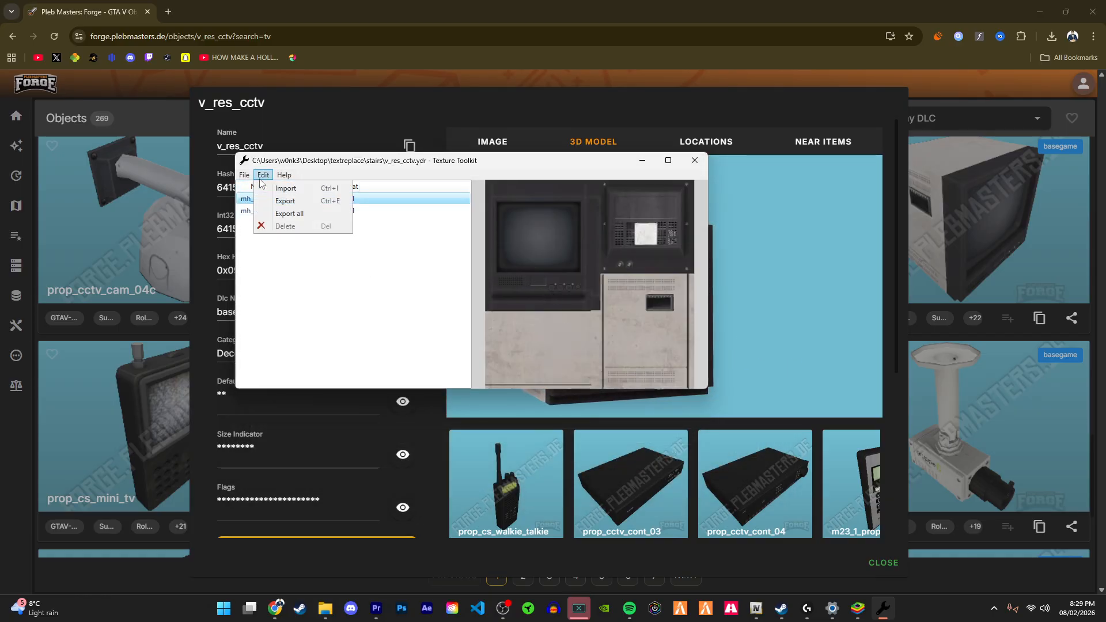
pyautogui.click(247, 176)
pyautogui.click(264, 175)
pyautogui.click(265, 188)
pyautogui.click(371, 267)
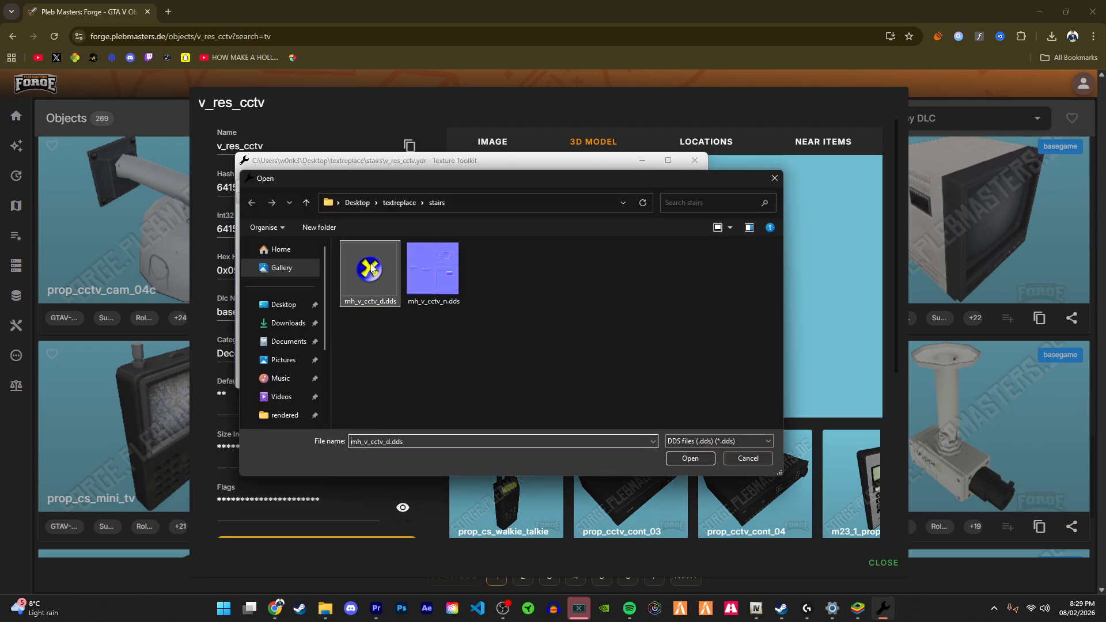
pyautogui.doubleClick(371, 267)
pyautogui.click(279, 213)
pyautogui.click(276, 200)
pyautogui.click(279, 212)
pyautogui.click(278, 199)
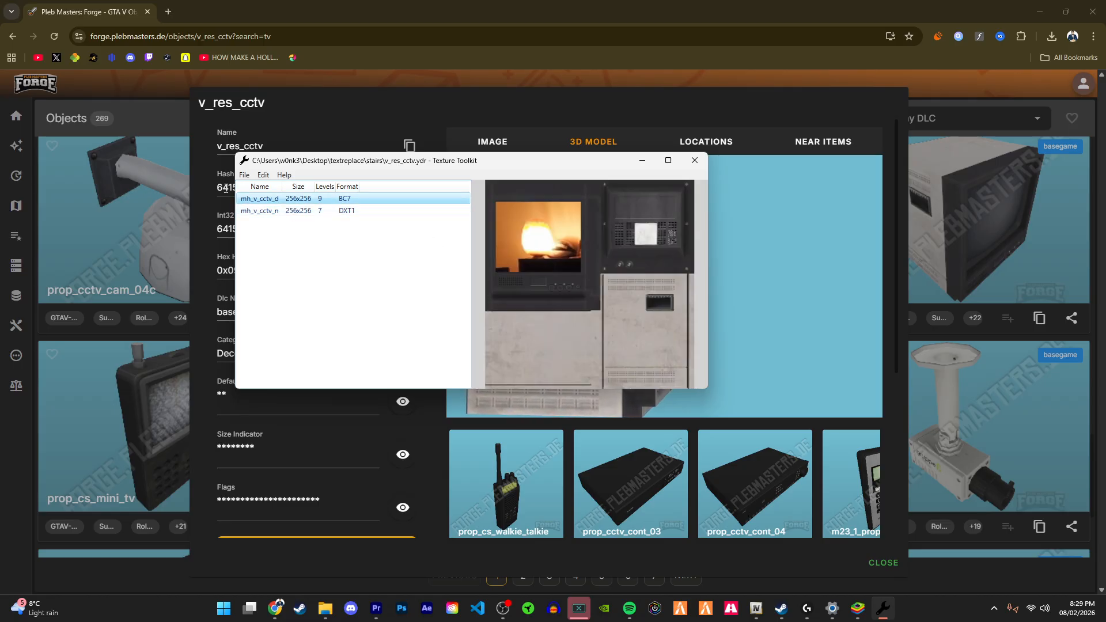
# Step: Save the modified model file and close Texture Toolkit
pyautogui.click(245, 175)
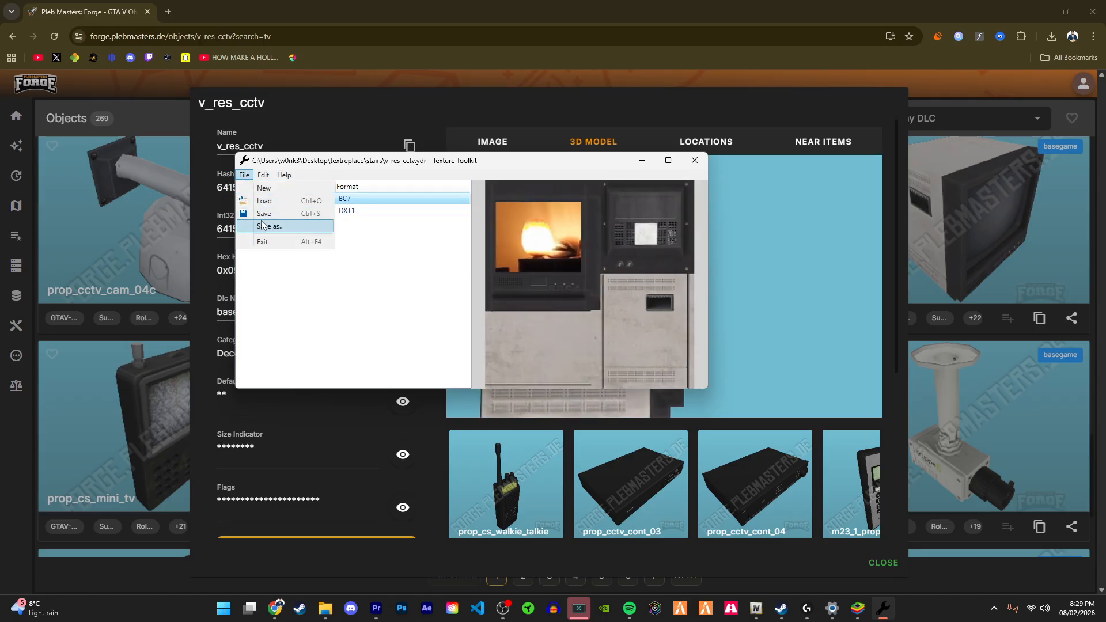
pyautogui.click(262, 213)
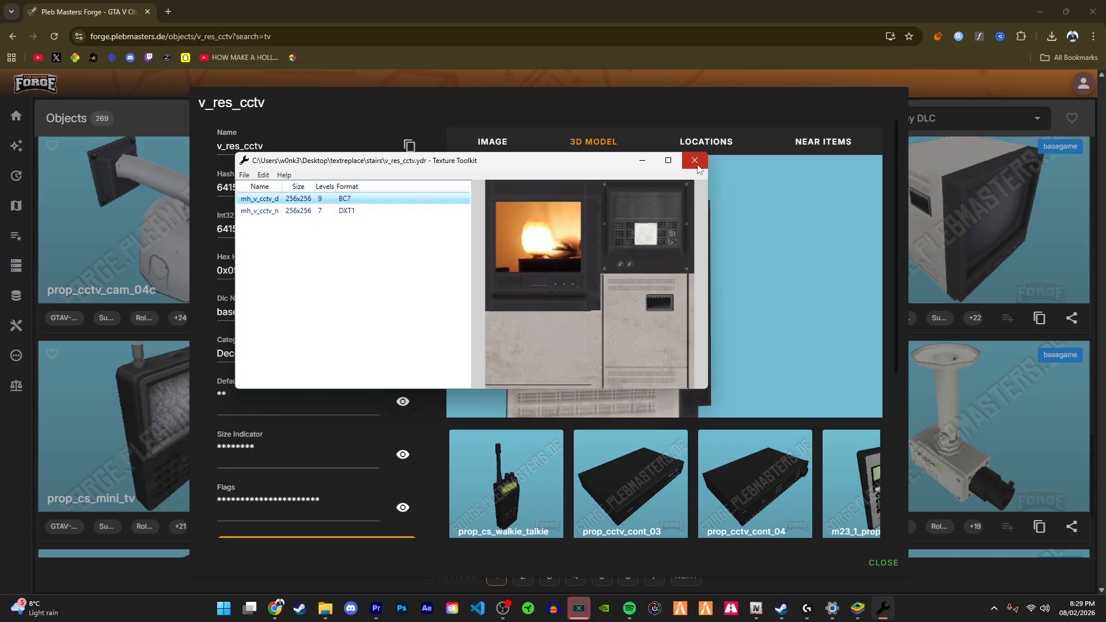
pyautogui.click(696, 164)
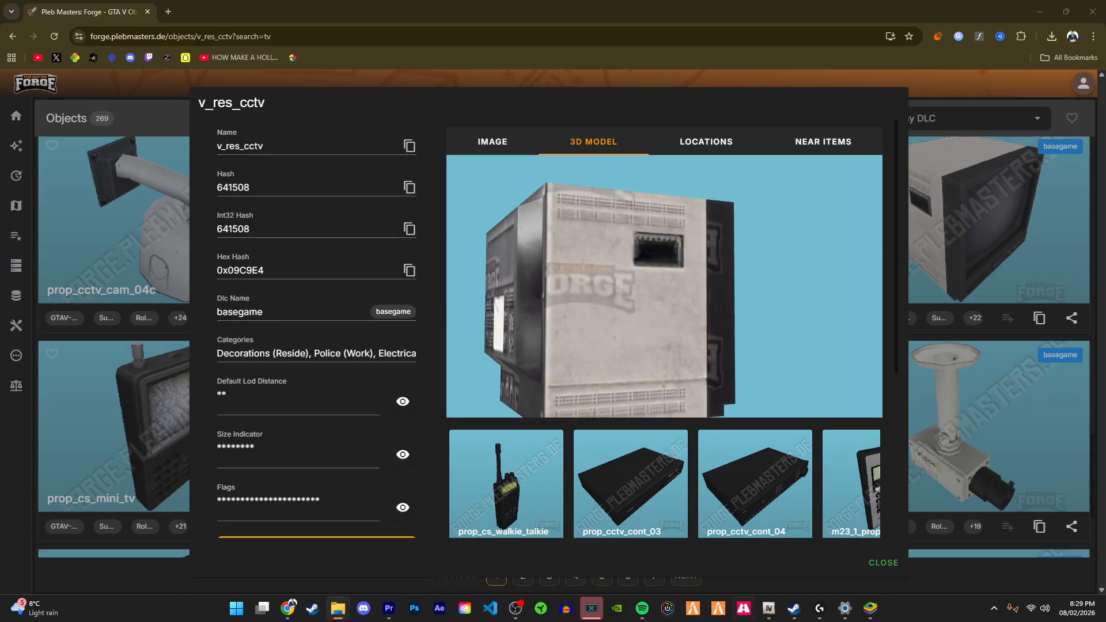
# Step: Delete the original v_res_cctv.ydr from v_electrical.rpf in OpenIV
pyautogui.moveTo(768, 609)
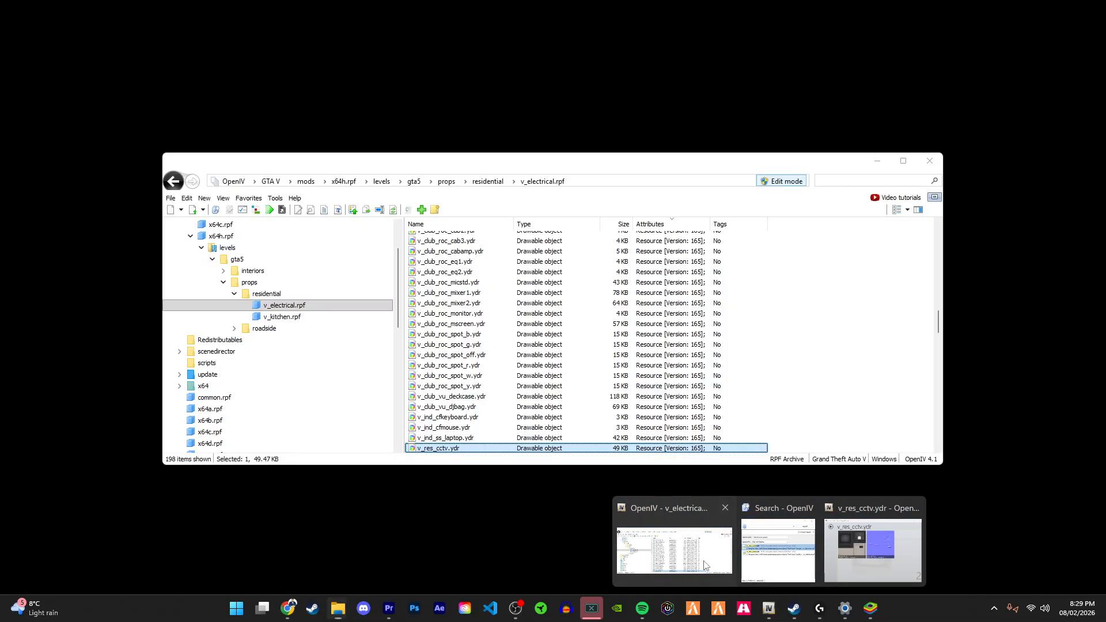
pyautogui.click(716, 546)
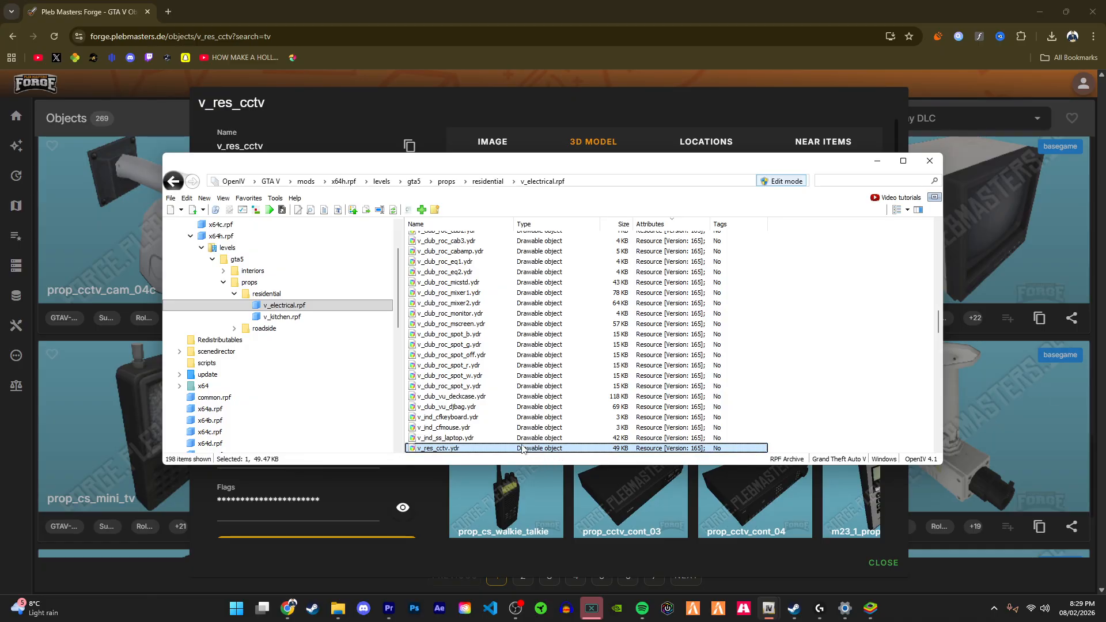
pyautogui.press('Delete')
pyautogui.click(582, 341)
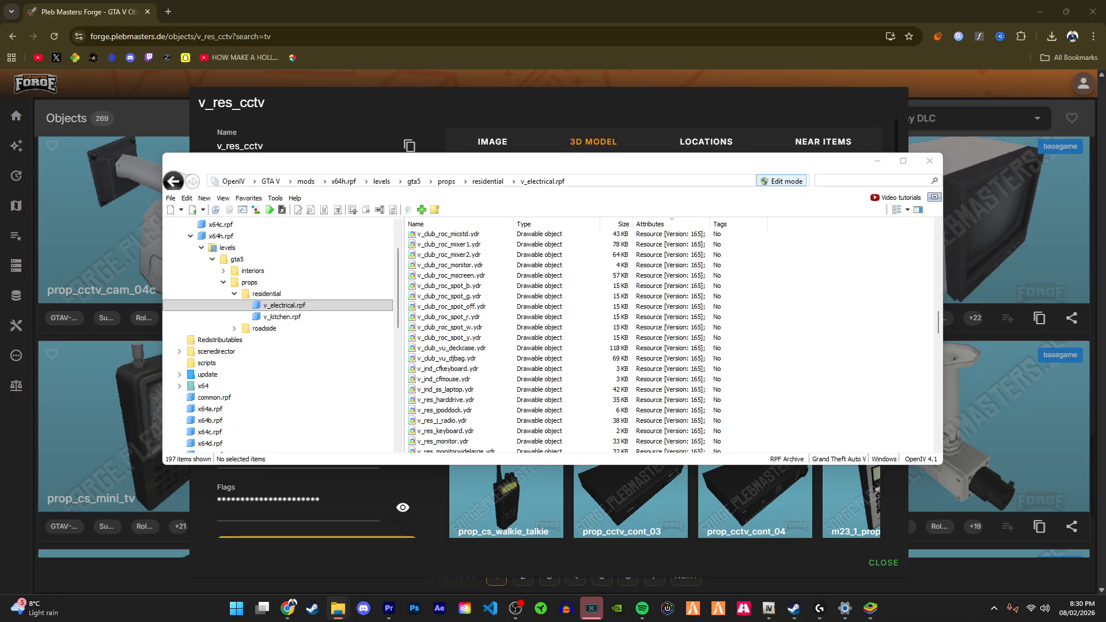
# Step: Add the modified v_res_cctv.ydr to v_electrical.rpf and preview its textures
pyautogui.moveTo(716, 621); pyautogui.dragTo(786, 389)
pyautogui.scroll(-8, 749, 403)
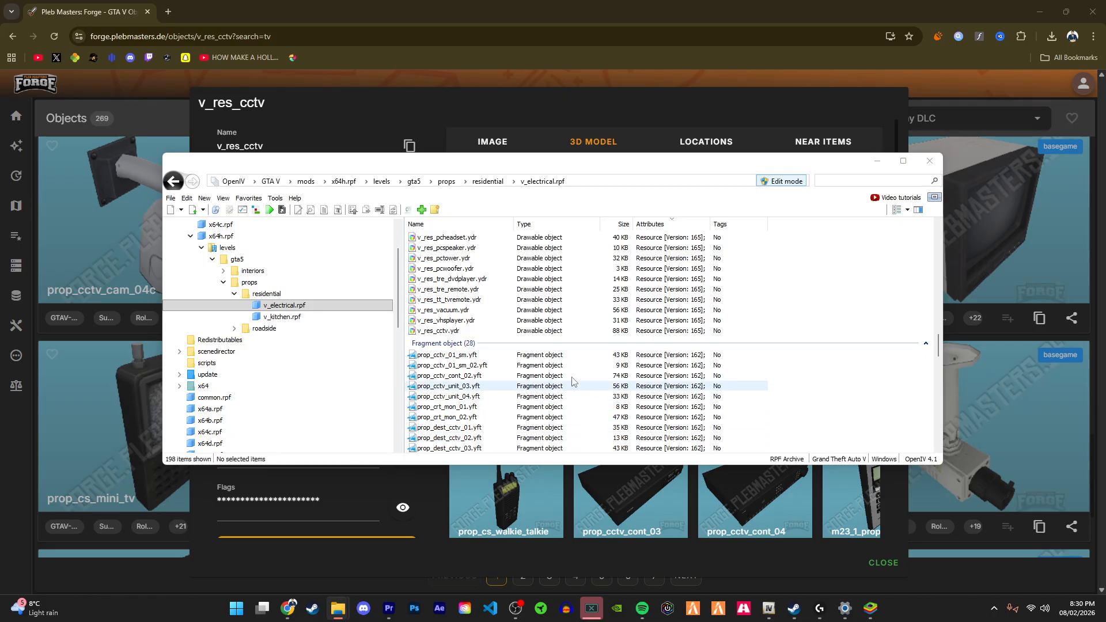
pyautogui.doubleClick(501, 333)
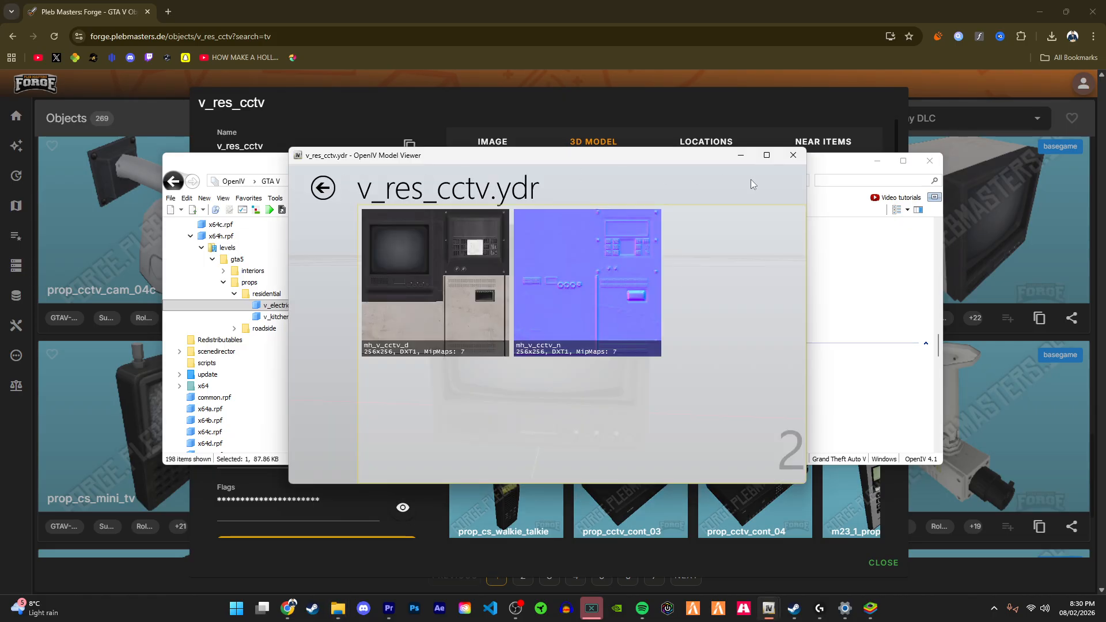
pyautogui.press('Escape')
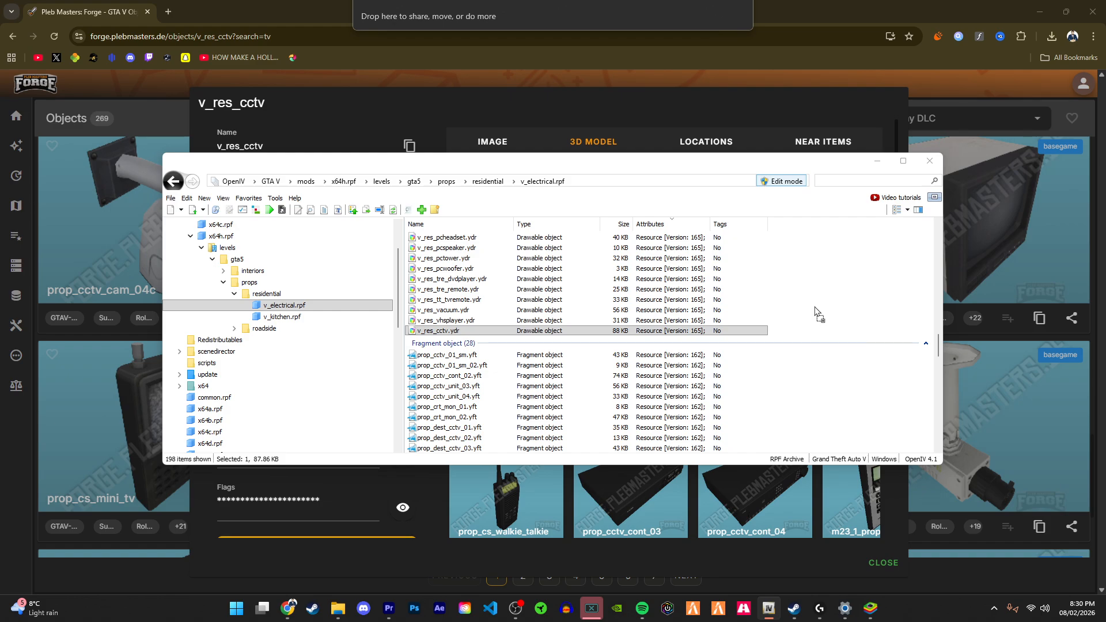
# Step: Delete v_res_cctv.ydr from v_electrical.rpf again
pyautogui.click(645, 335)
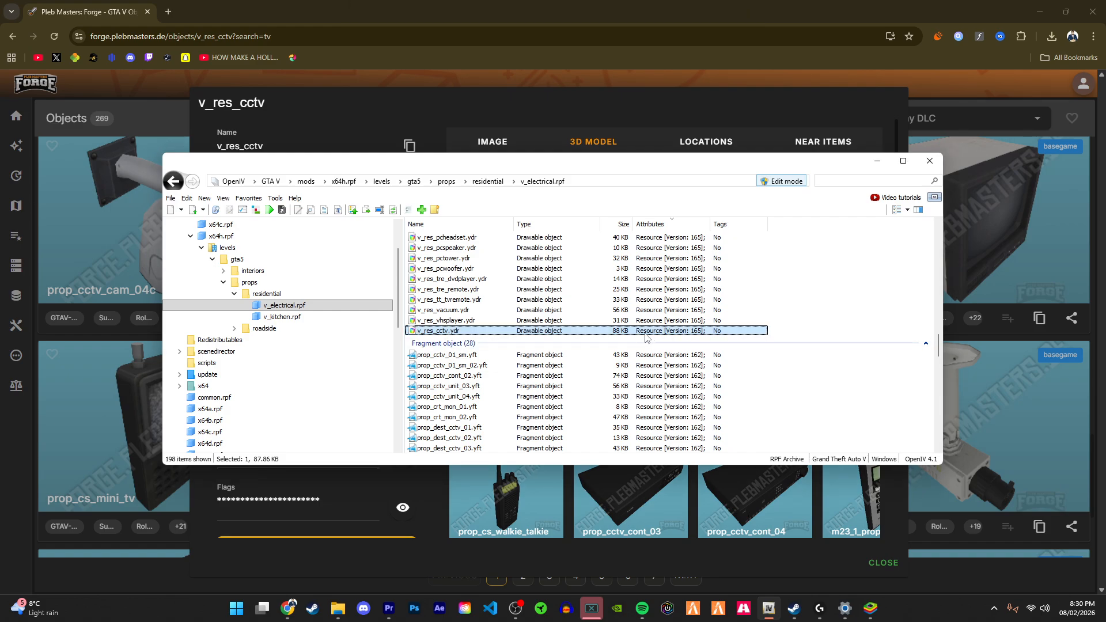
pyautogui.press('Delete')
pyautogui.press('Return')
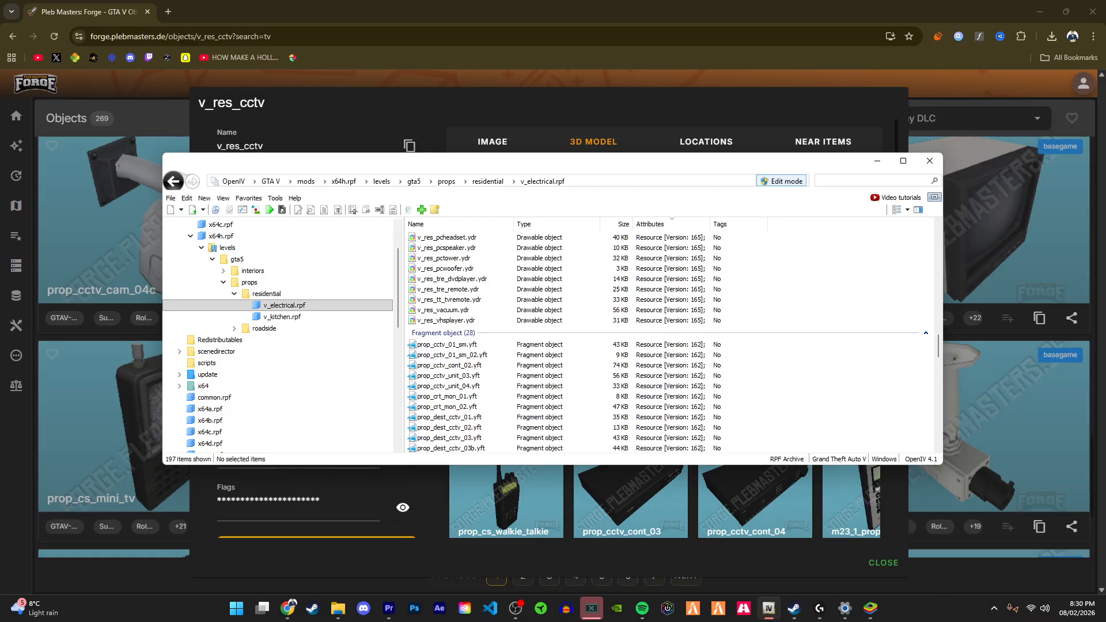
# Step: Re-add the modified v_res_cctv.ydr to v_electrical.rpf and preview it
pyautogui.moveTo(763, 372); pyautogui.dragTo(777, 292)
pyautogui.doubleClick(559, 330)
pyautogui.moveTo(664, 354); pyautogui.dragTo(682, 274)
pyautogui.click(798, 156)
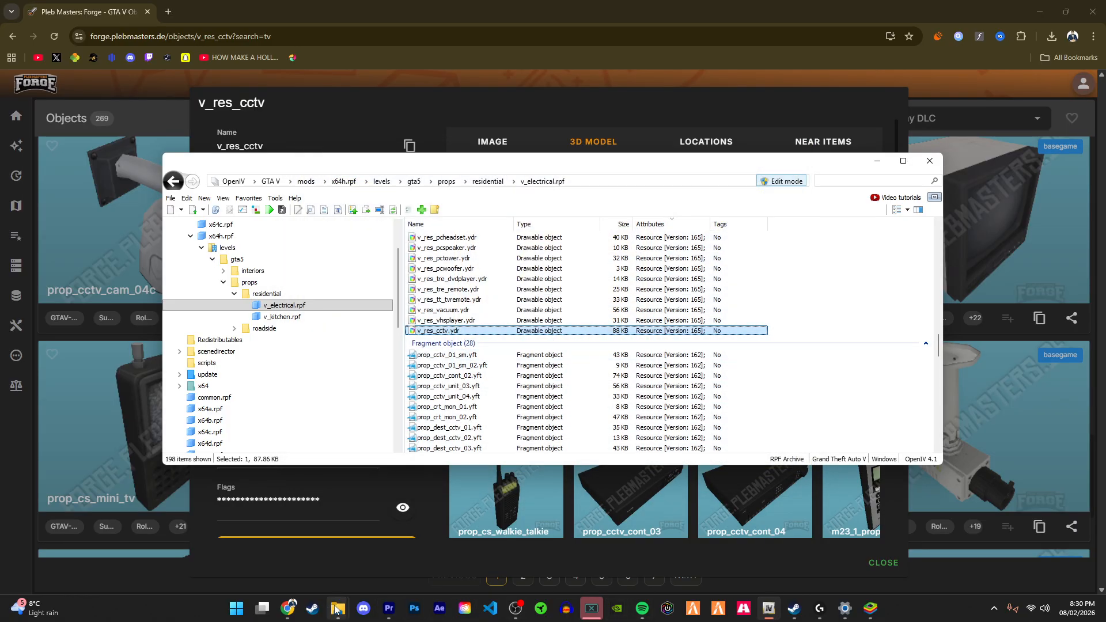
# Step: Open the wanted_awards_tex_props resource's fxmanifest.lua from its folder in File Explorer
pyautogui.moveTo(337, 610)
pyautogui.click(431, 537)
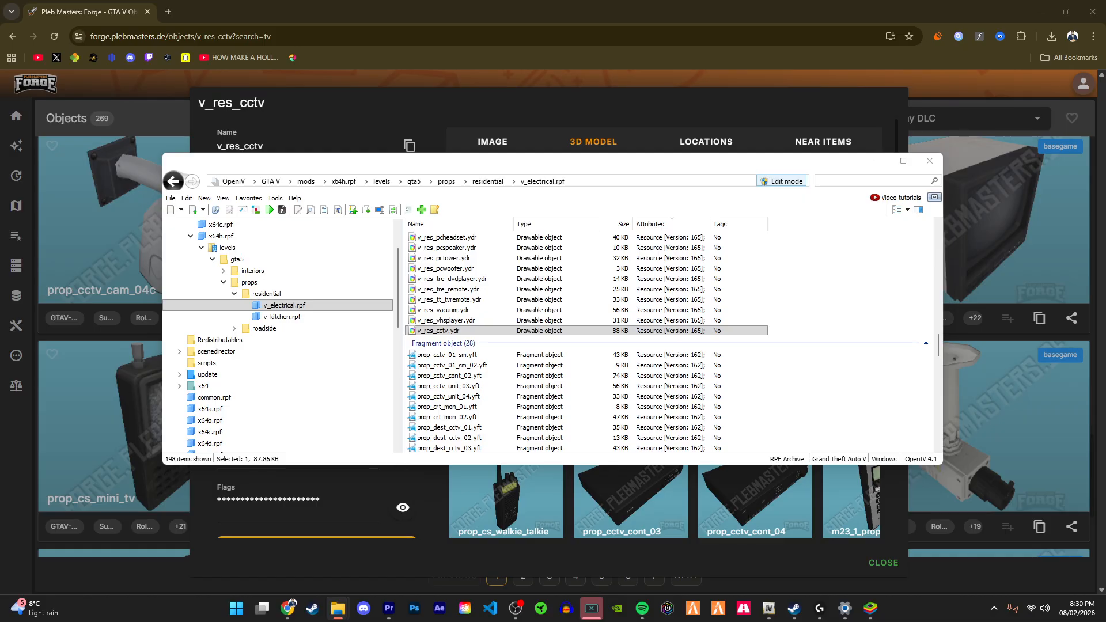
pyautogui.hotkey('alt', 'Tab')
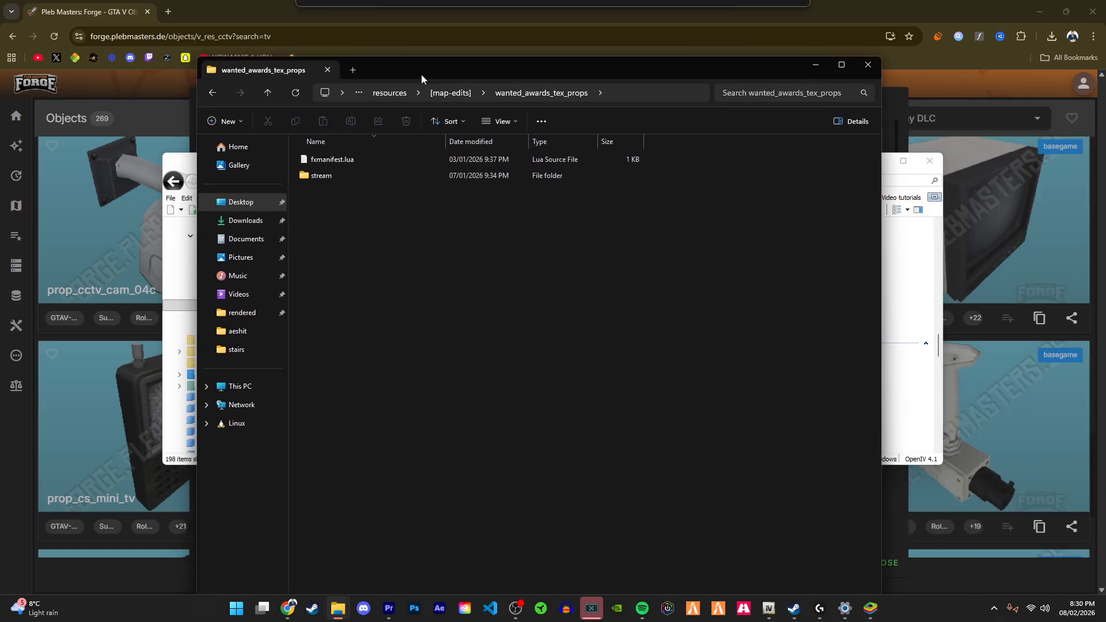
pyautogui.click(359, 179)
pyautogui.doubleClick(359, 179)
pyautogui.moveTo(487, 72); pyautogui.dragTo(782, 91)
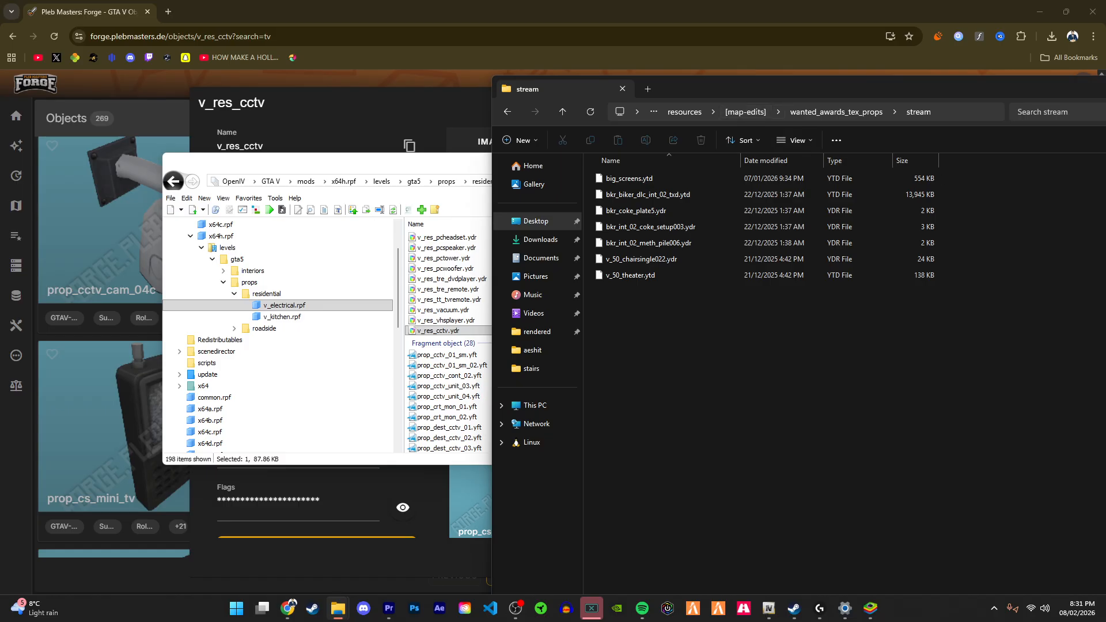
pyautogui.click(797, 112)
pyautogui.doubleClick(713, 182)
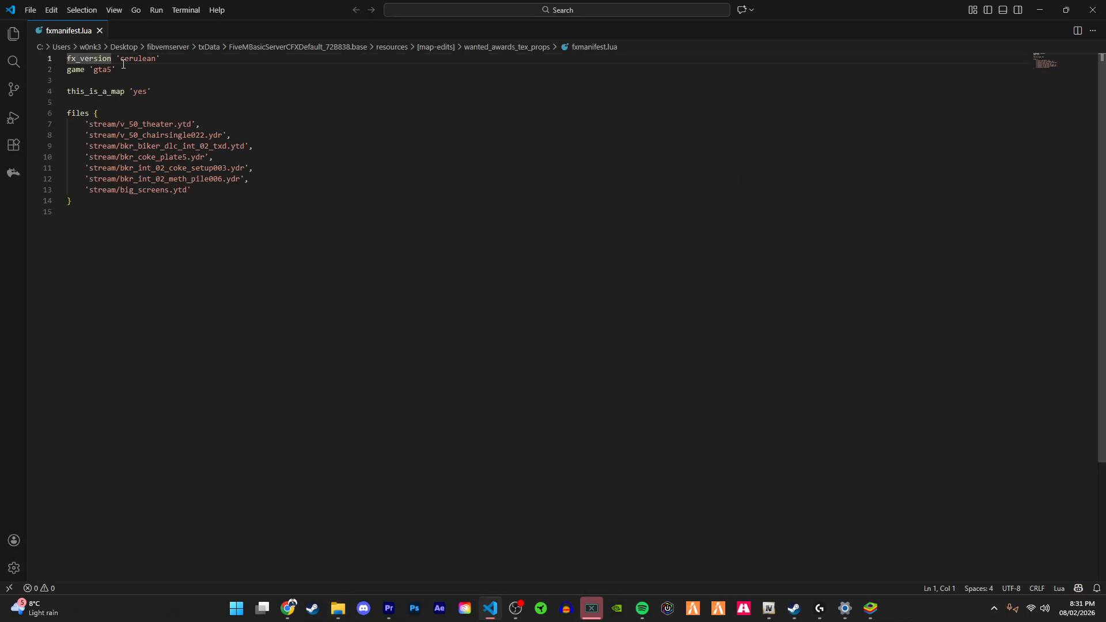
# Step: Examine the entries of fxmanifest.lua and its files list
pyautogui.moveTo(86, 69); pyautogui.dragTo(93, 91)
pyautogui.click(115, 72)
pyautogui.click(75, 90)
pyautogui.click(70, 92)
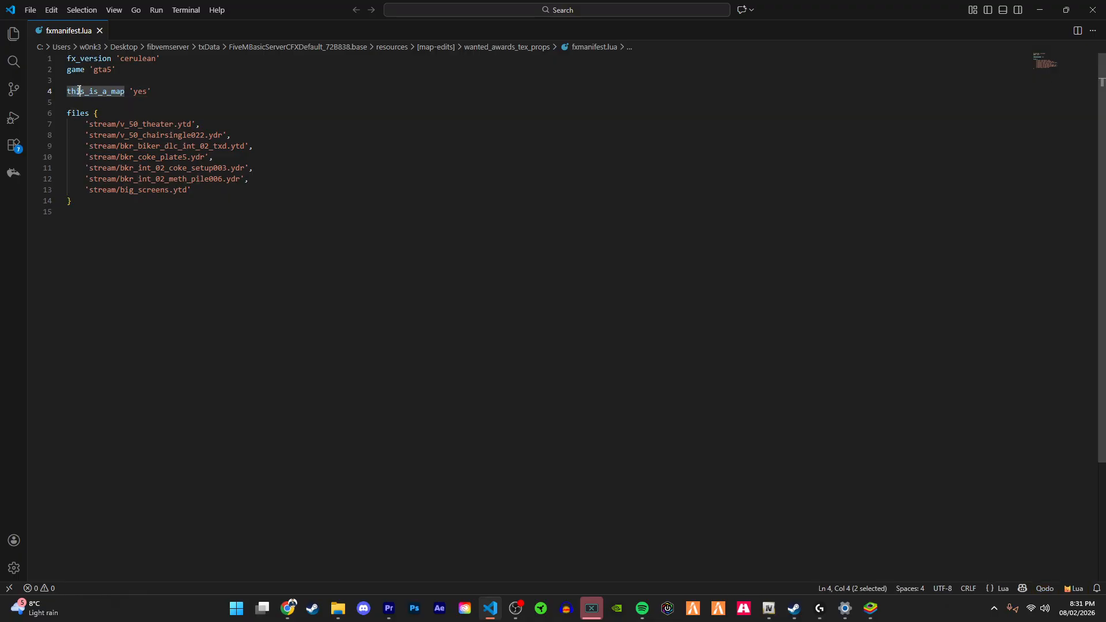
pyautogui.moveTo(86, 91); pyautogui.dragTo(156, 91)
pyautogui.click(156, 91)
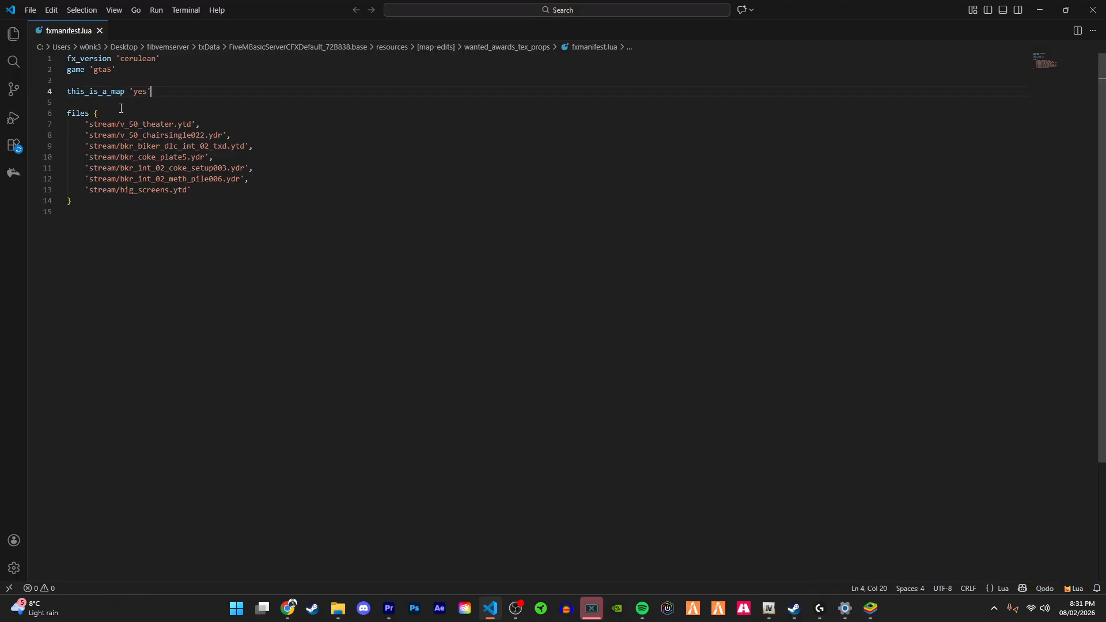
pyautogui.click(110, 117)
pyautogui.moveTo(89, 124); pyautogui.dragTo(156, 122)
pyautogui.click(156, 122)
pyautogui.click(116, 121)
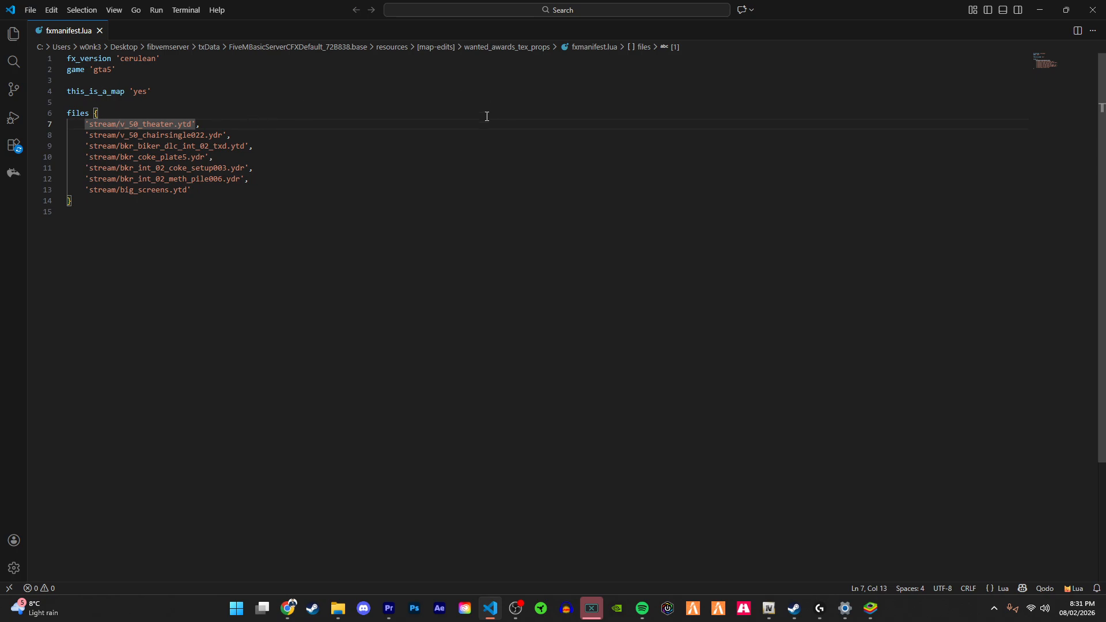
# Step: Add 'stream/v_res_cctv.ydr' as a new entry at the end of the files list in fxmanifest.lua
pyautogui.click(235, 190)
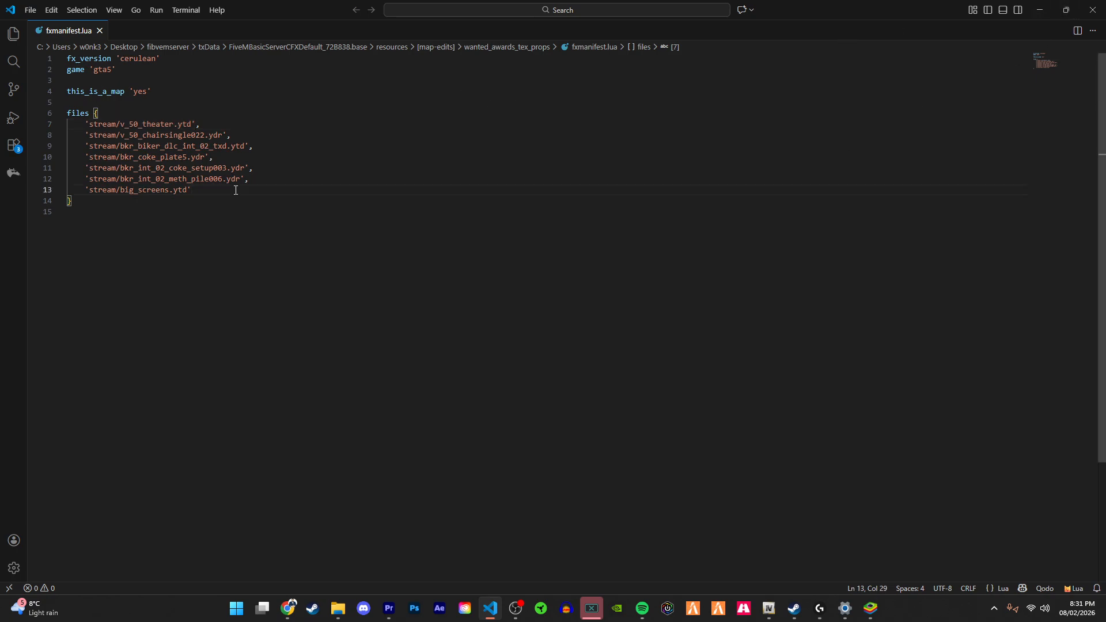
pyautogui.write("'")
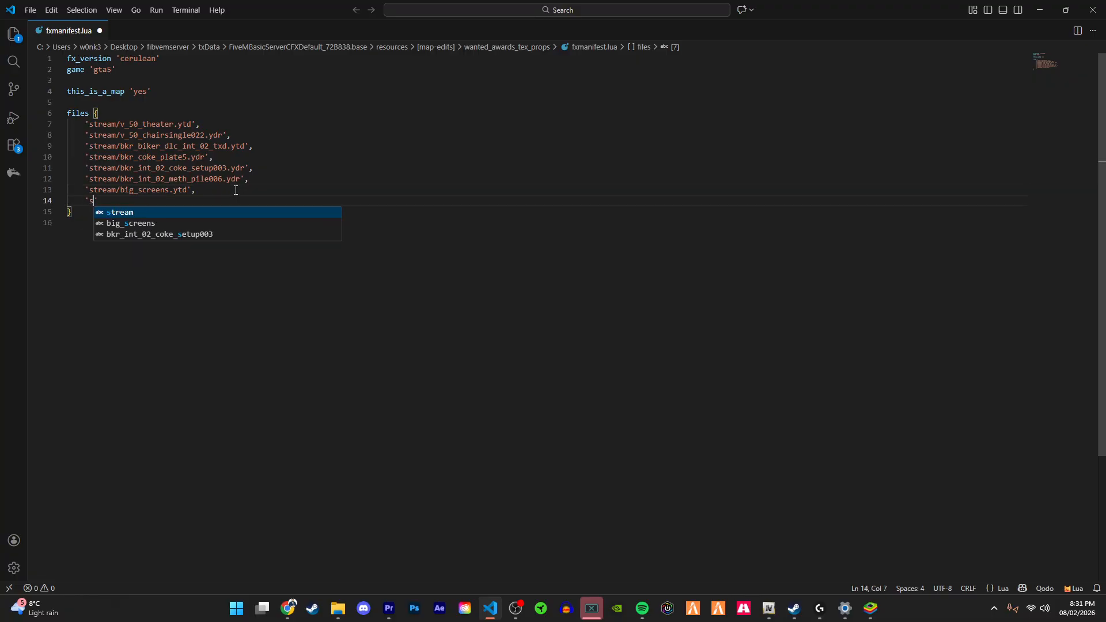
pyautogui.write('stream/')
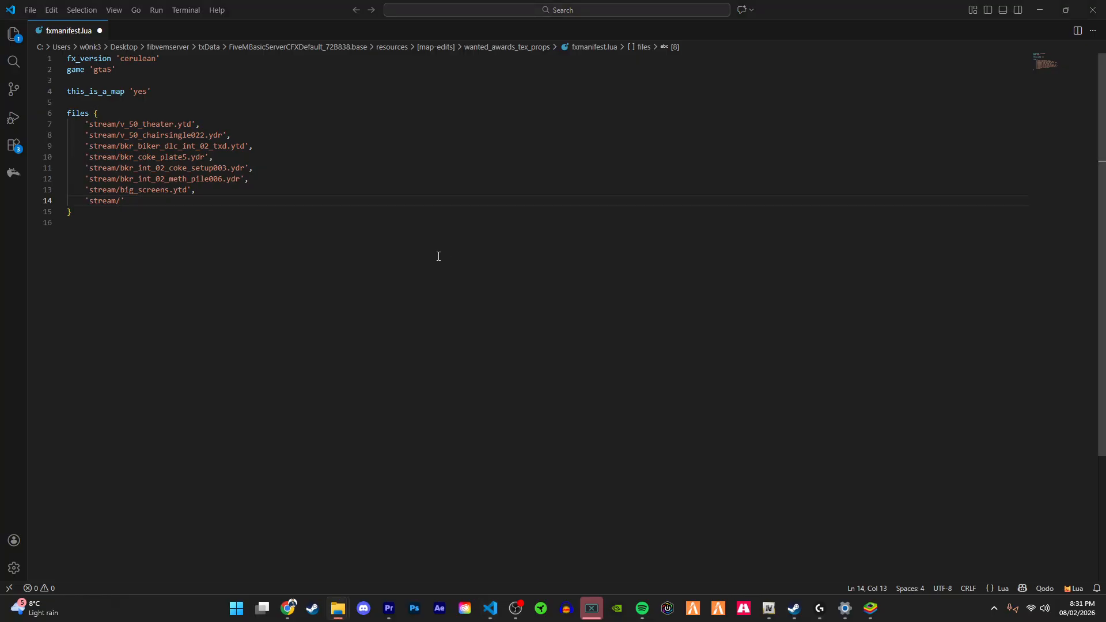
pyautogui.click(176, 205)
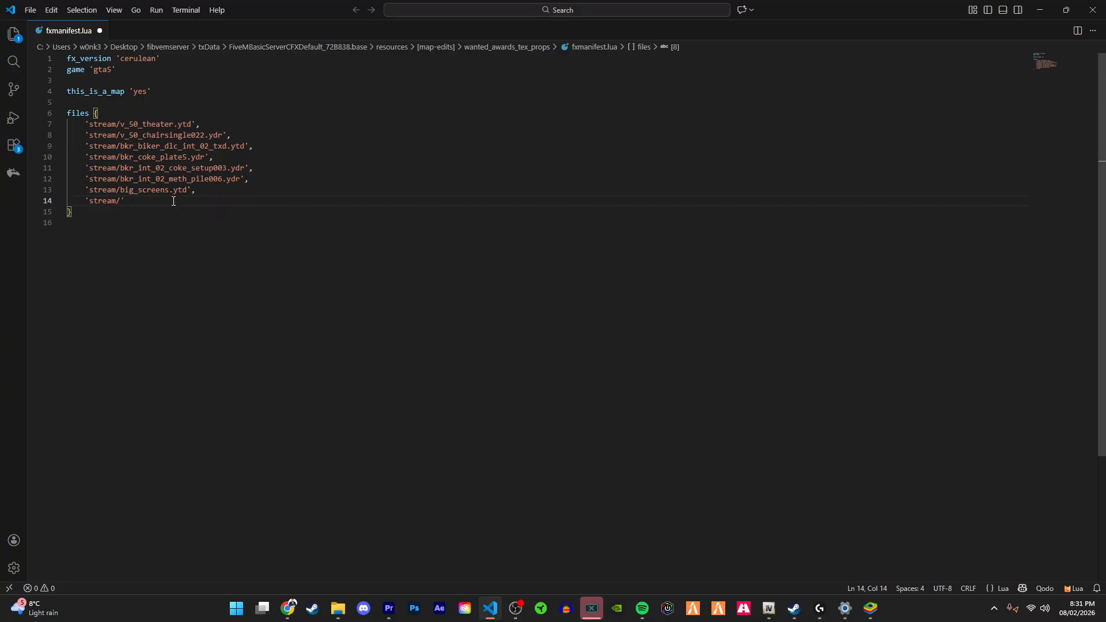
pyautogui.write('v_res')
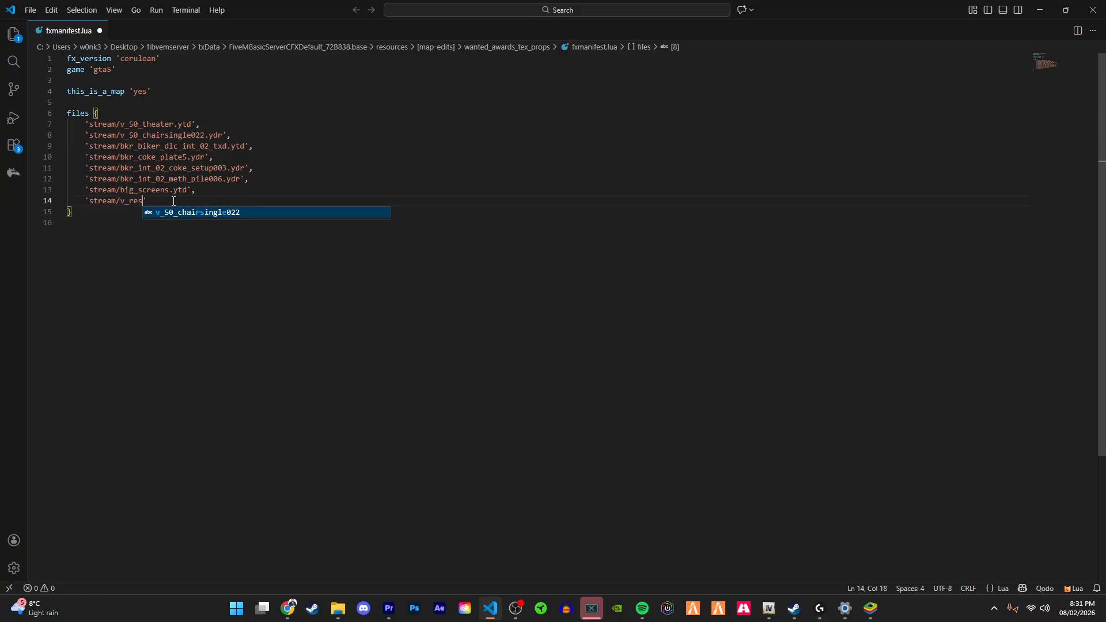
pyautogui.write('_cc')
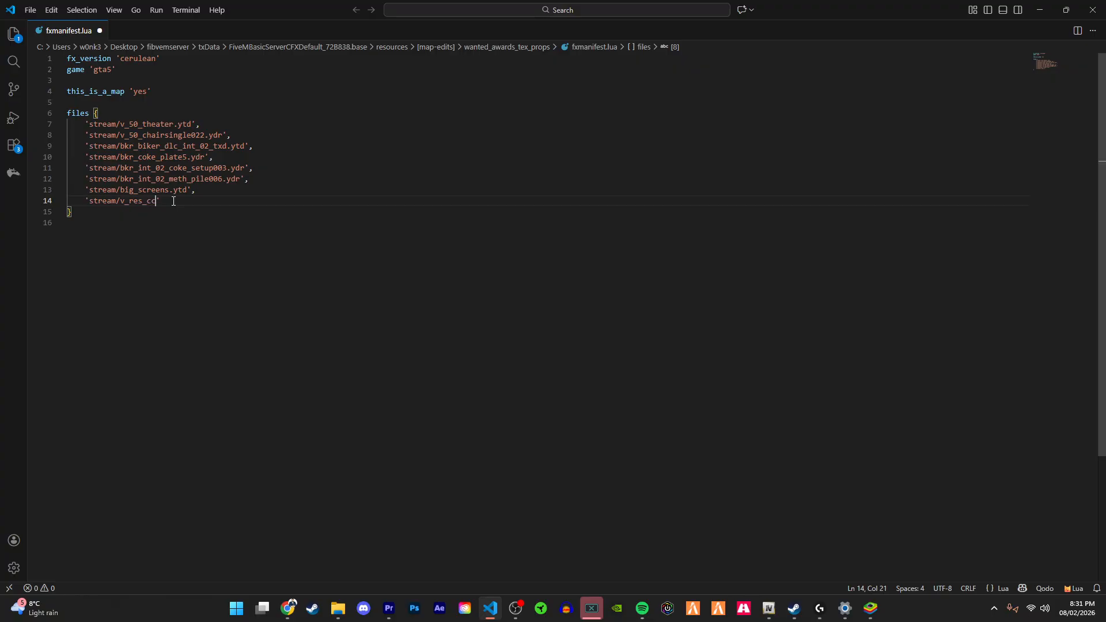
pyautogui.write('tv.')
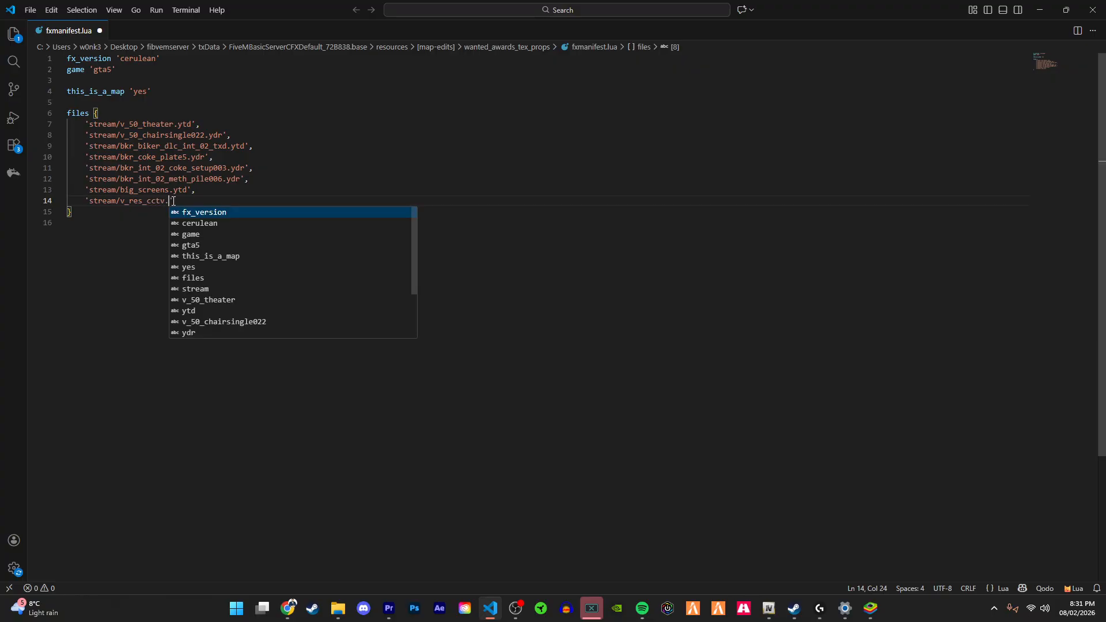
pyautogui.write('ydr')
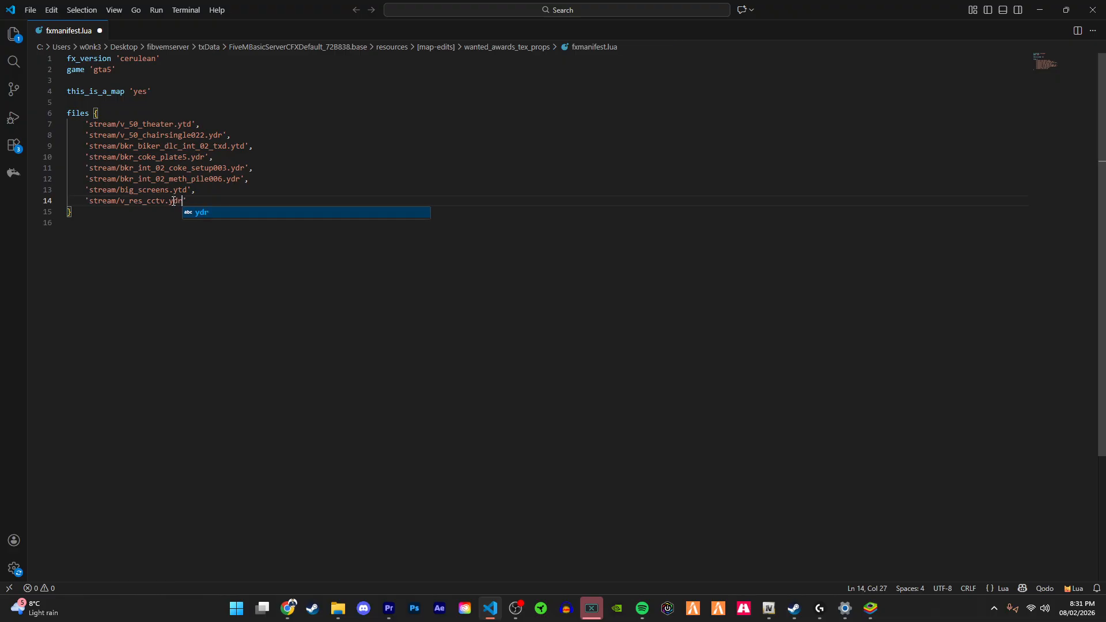
pyautogui.press('Escape')
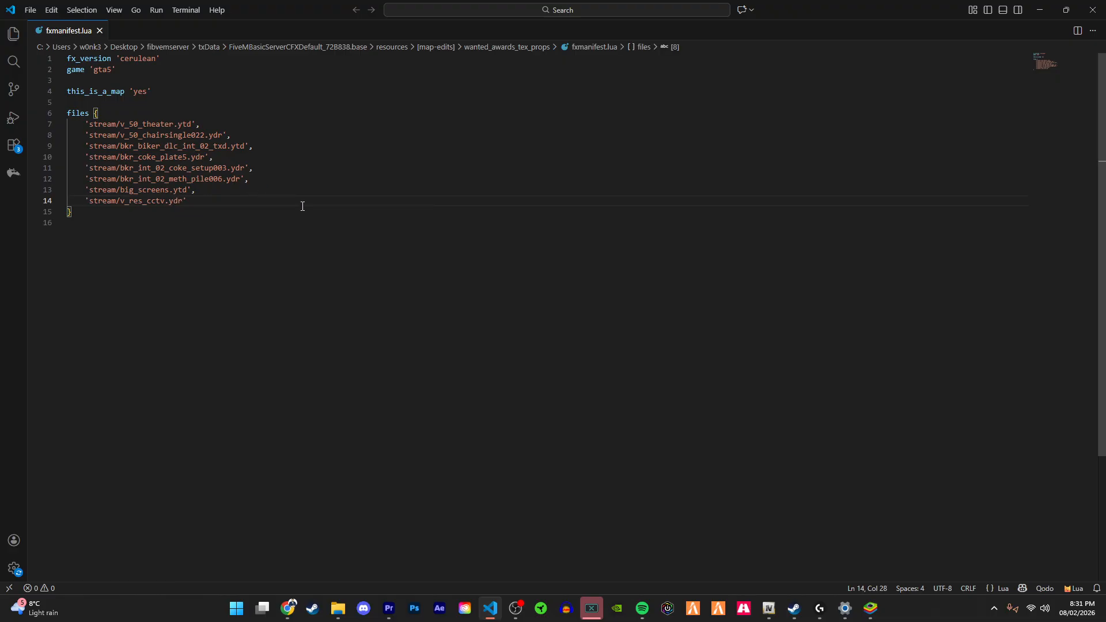
# Step: Copy v_res_cctv.ydr from the OpenIV archive into the resource's stream folder
pyautogui.hotkey('alt', 'Tab')
pyautogui.click(599, 197)
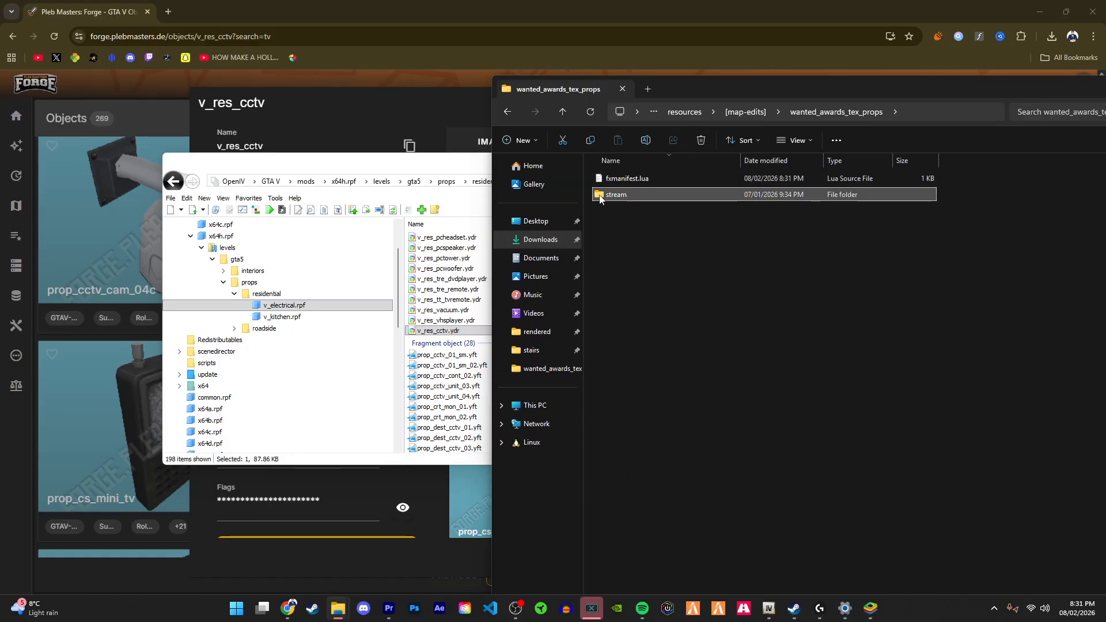
pyautogui.doubleClick(599, 197)
pyautogui.moveTo(748, 1); pyautogui.dragTo(741, 444)
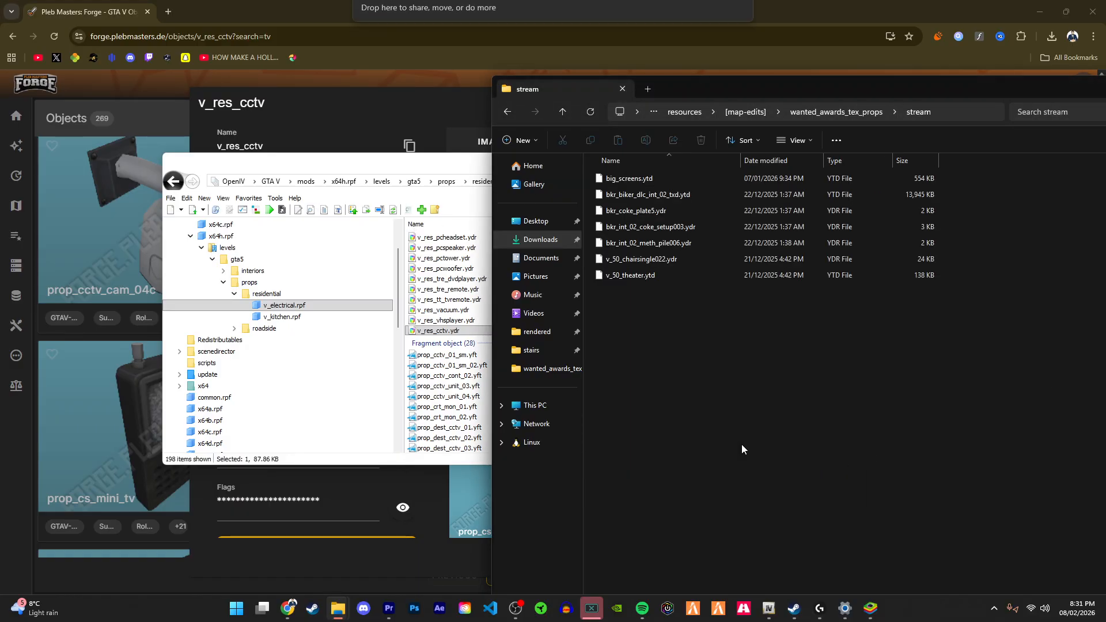
pyautogui.click(737, 437)
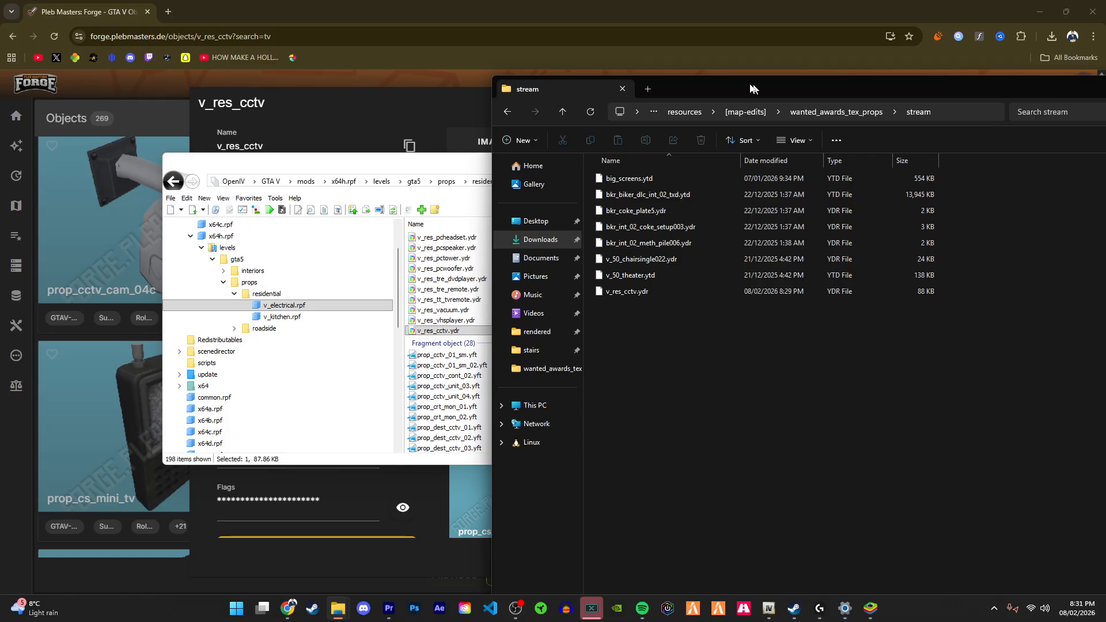
pyautogui.moveTo(755, 84); pyautogui.dragTo(437, 58)
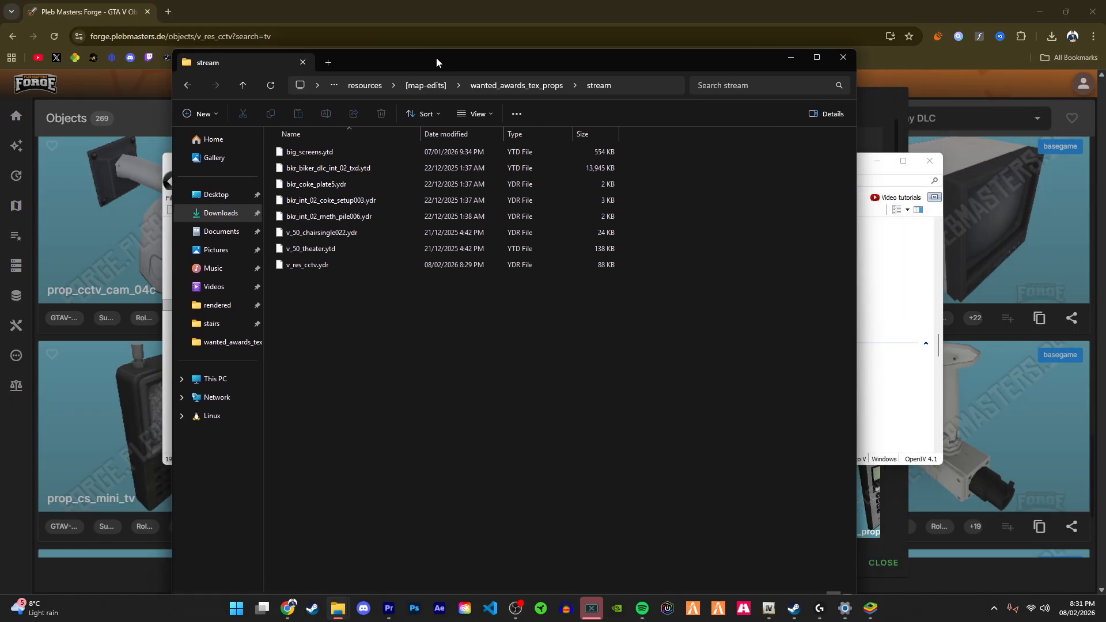
pyautogui.moveTo(415, 68); pyautogui.dragTo(456, 63)
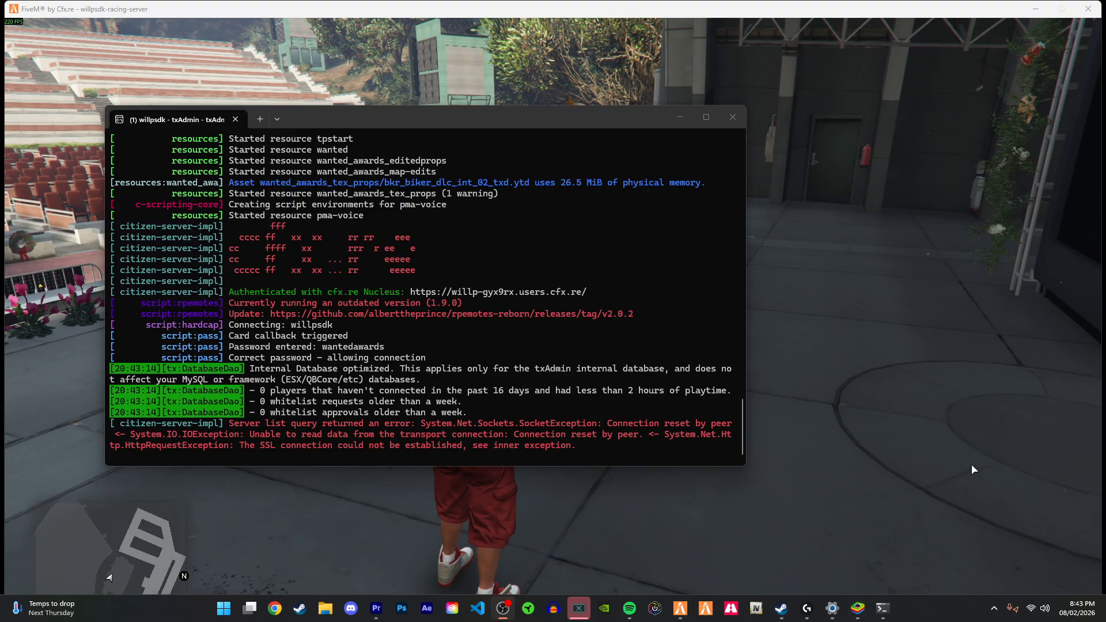
# Step: Walk around the v_res_cctv monitor in the game to inspect its screen texture from several angles
pyautogui.click(926, 457)
pyautogui.press('w')
pyautogui.press('w')
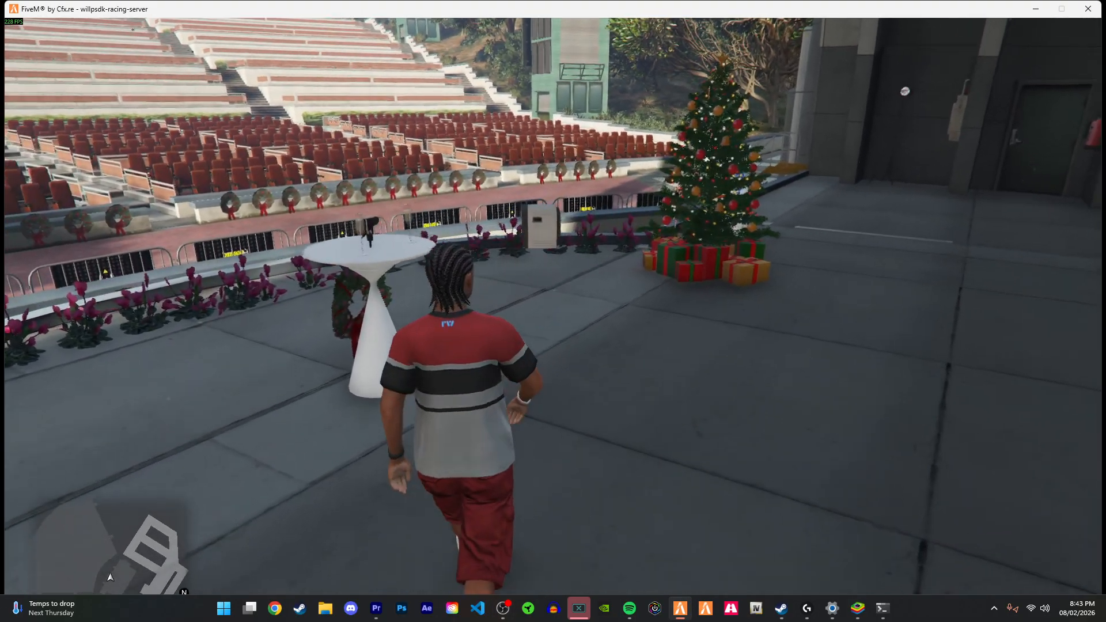
pyautogui.press('a')
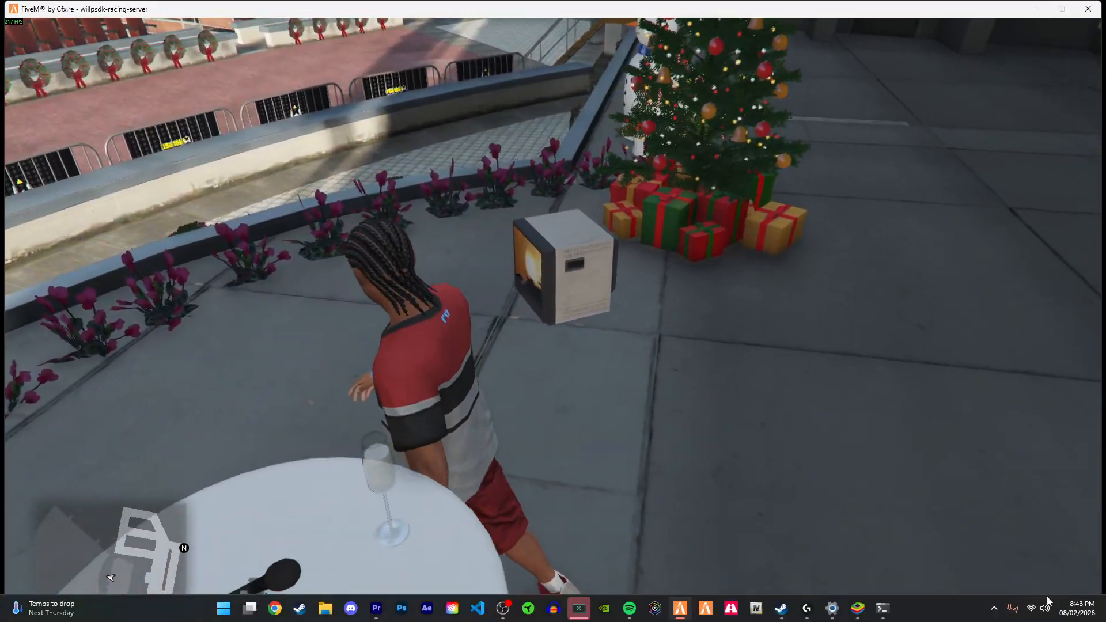
pyautogui.press('v')
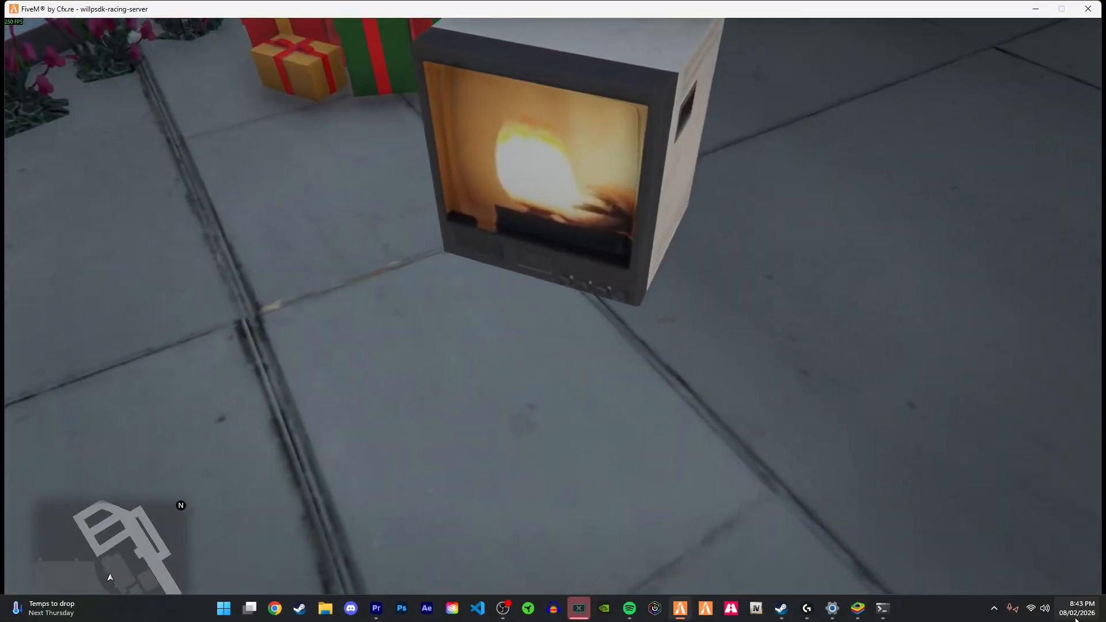
pyautogui.press('w')
pyautogui.press('s')
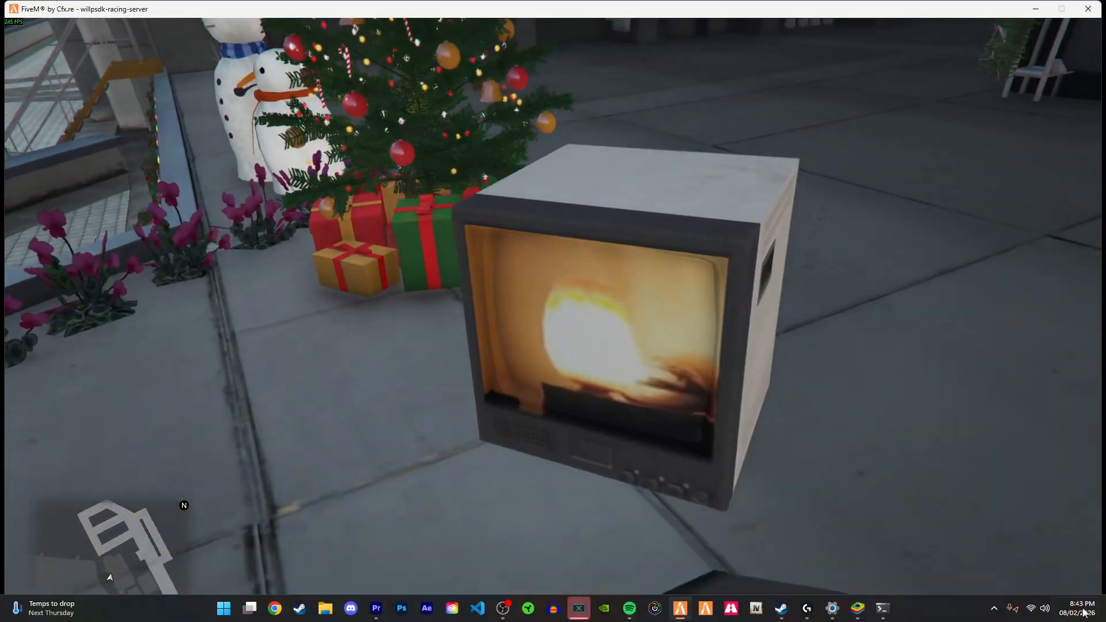
pyautogui.press('Tab')
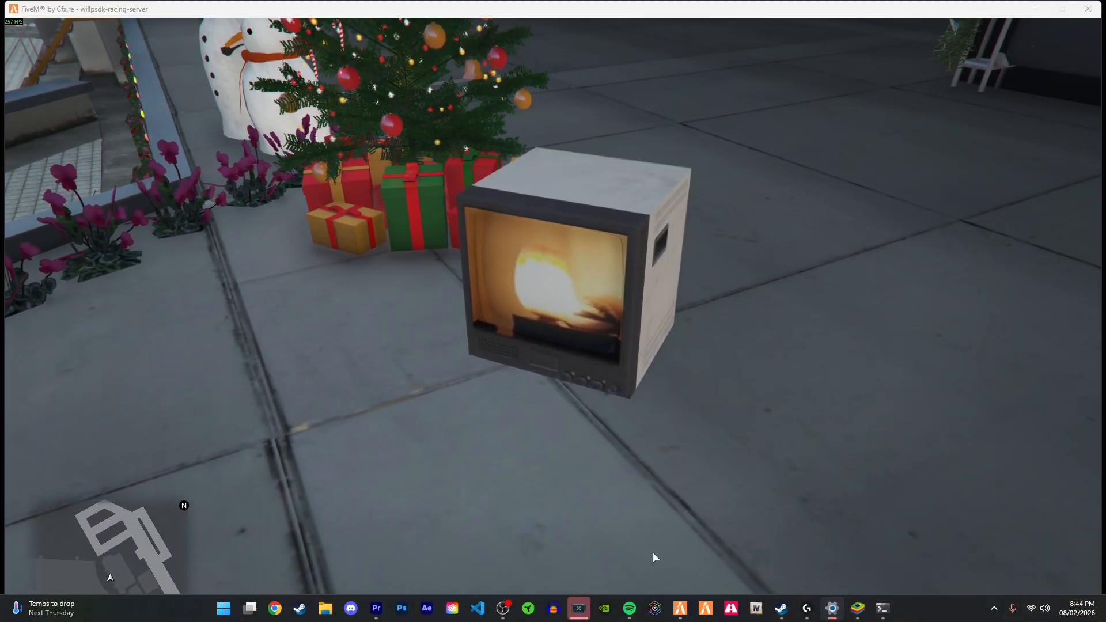
pyautogui.click(587, 463)
pyautogui.press('w')
pyautogui.press('s')
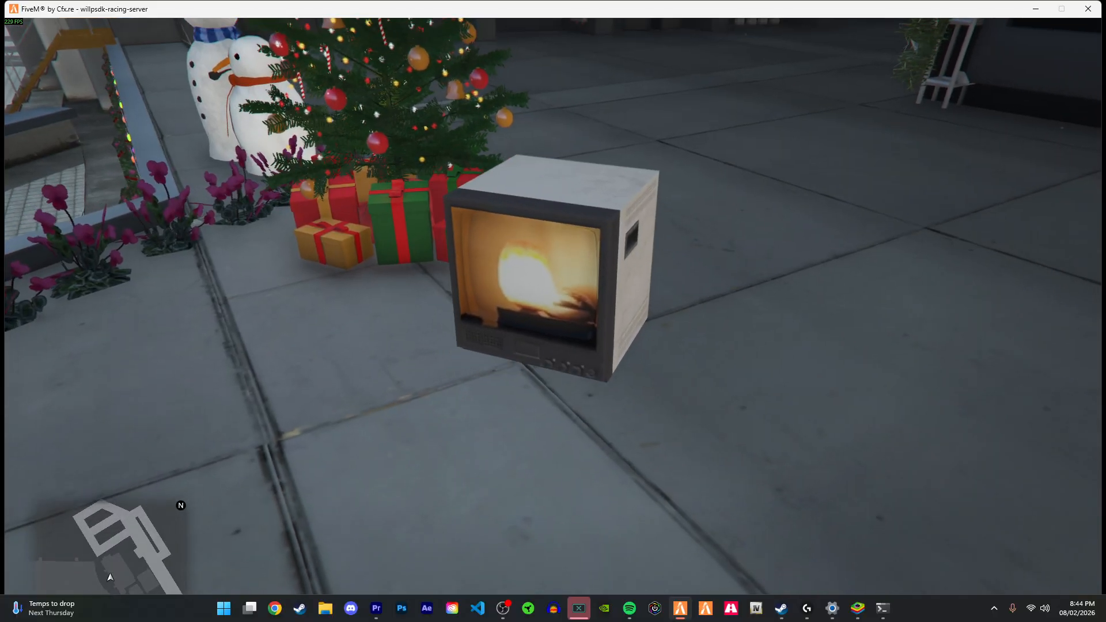
pyautogui.press('w')
pyautogui.press('w')
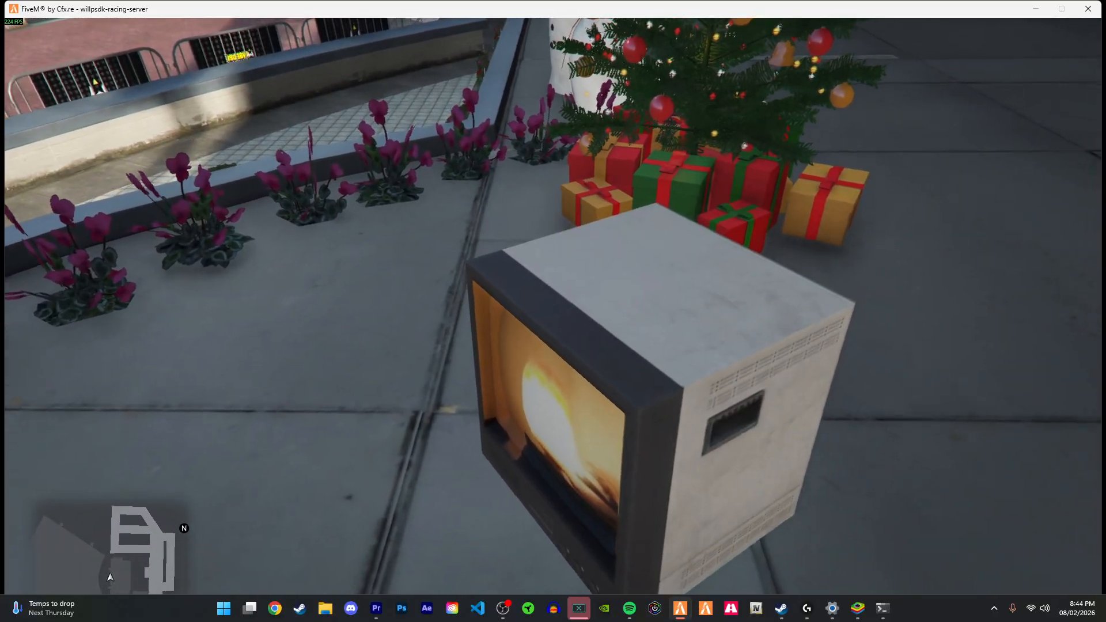
pyautogui.press('d')
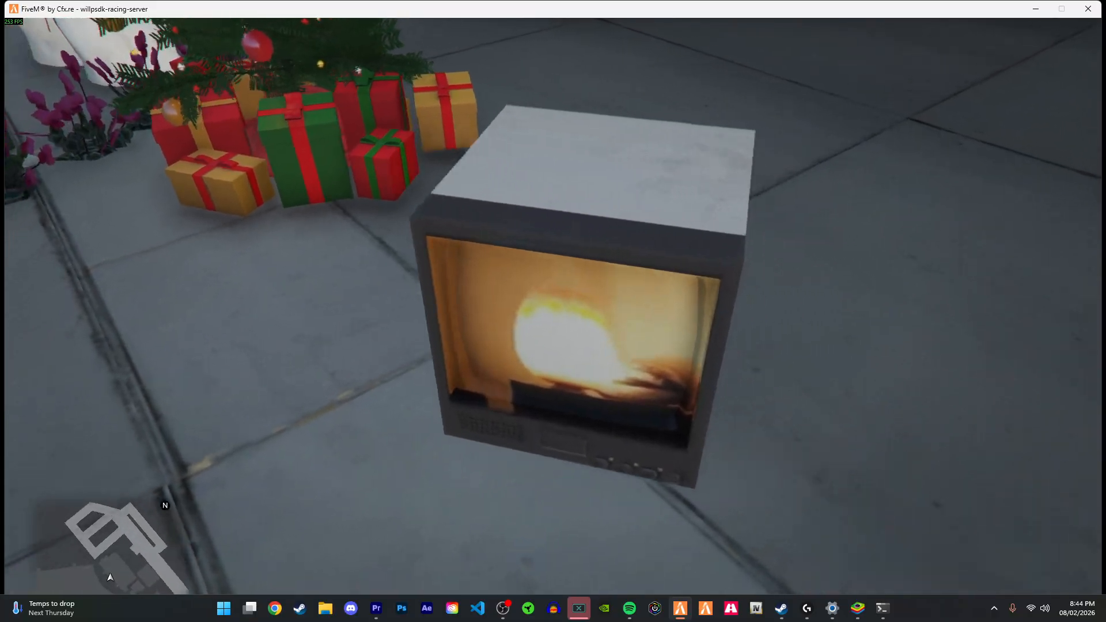
pyautogui.press('a')
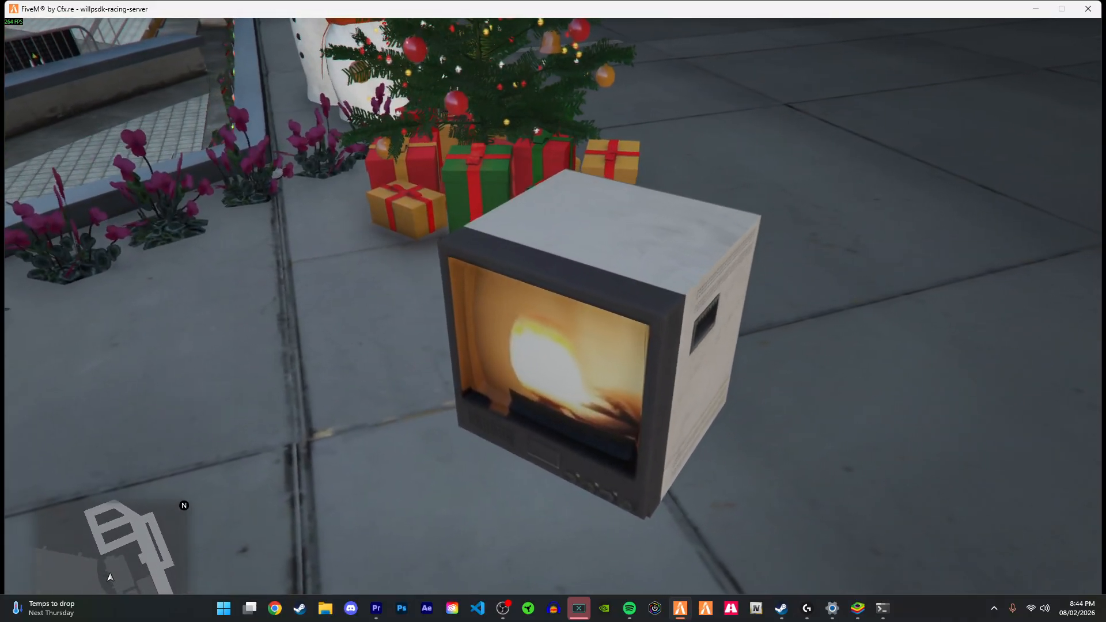
pyautogui.press('d')
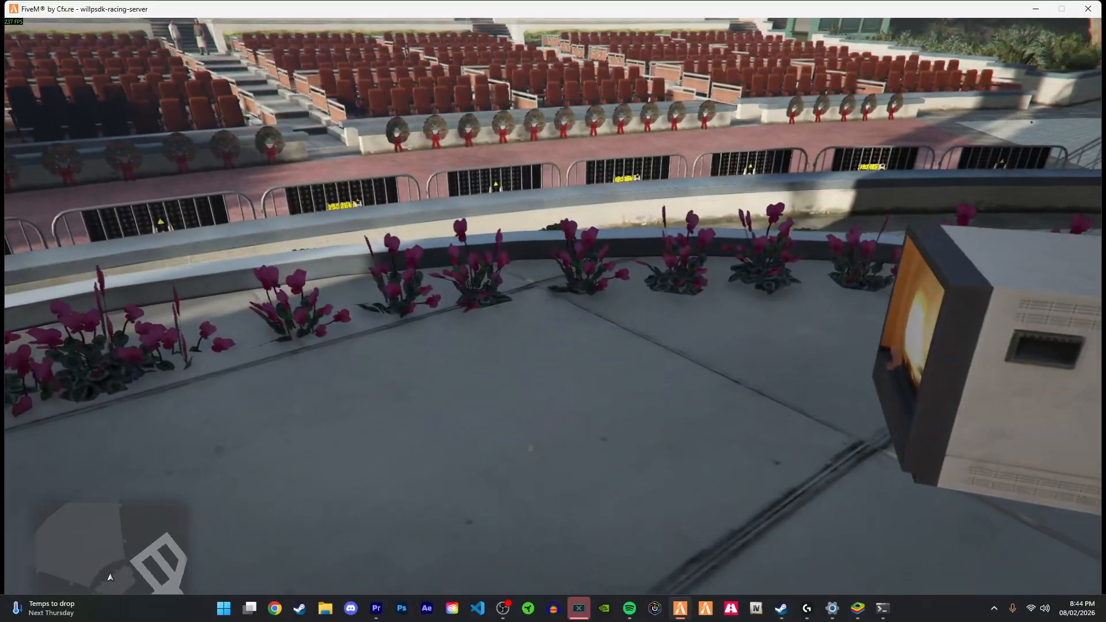
pyautogui.press('a')
pyautogui.press('s')
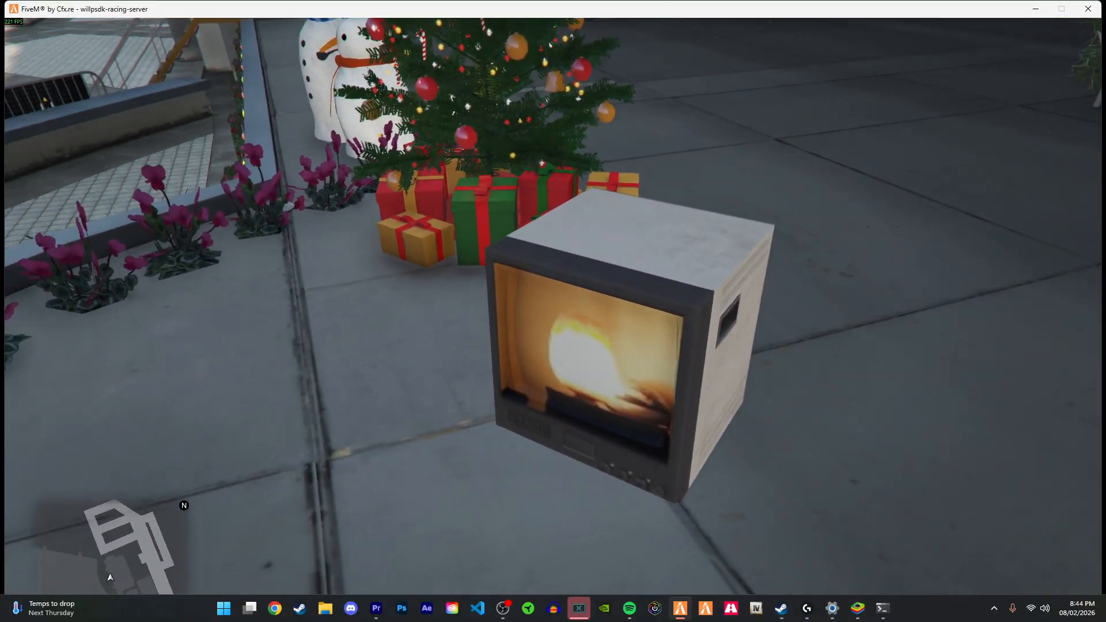